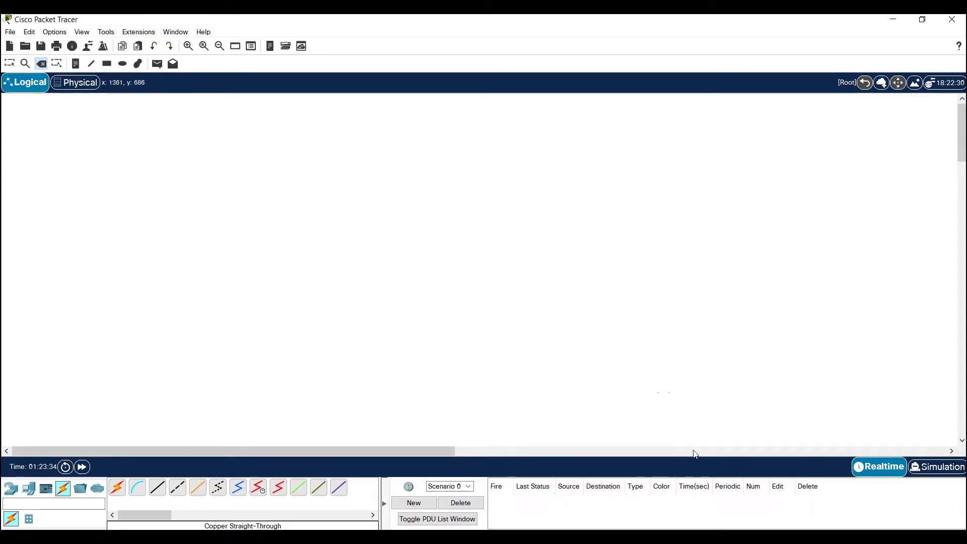
Switch to the maximized Notepad file "ip address switches" and review the commands for creating VLAN 130 and addressing its VLAN interface
key("alt+Tab")
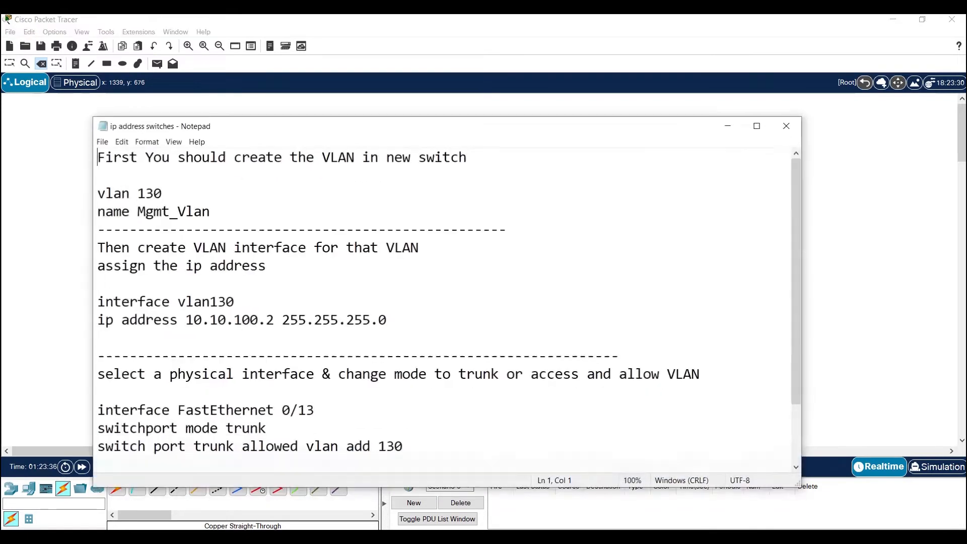
left_click(756, 124)
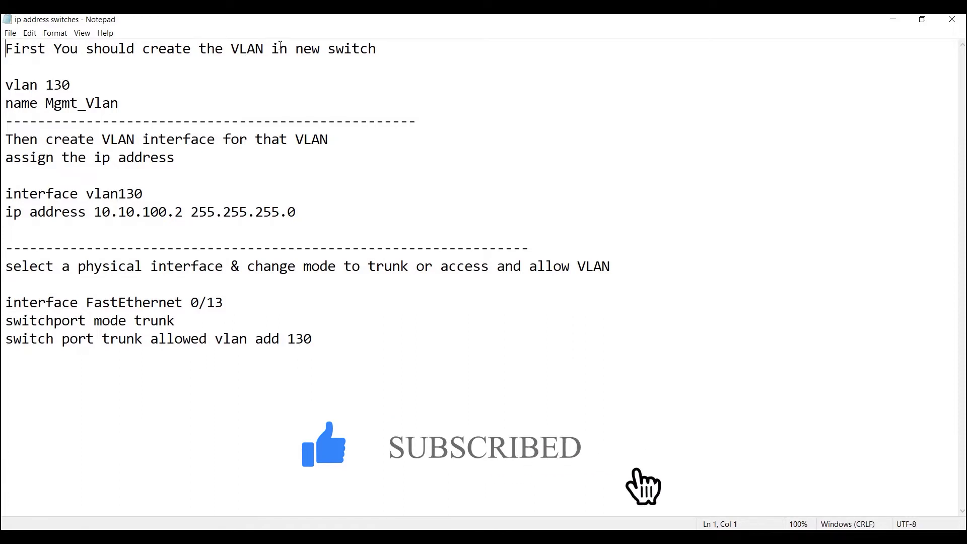
left_click_drag(71, 85, 5, 85)
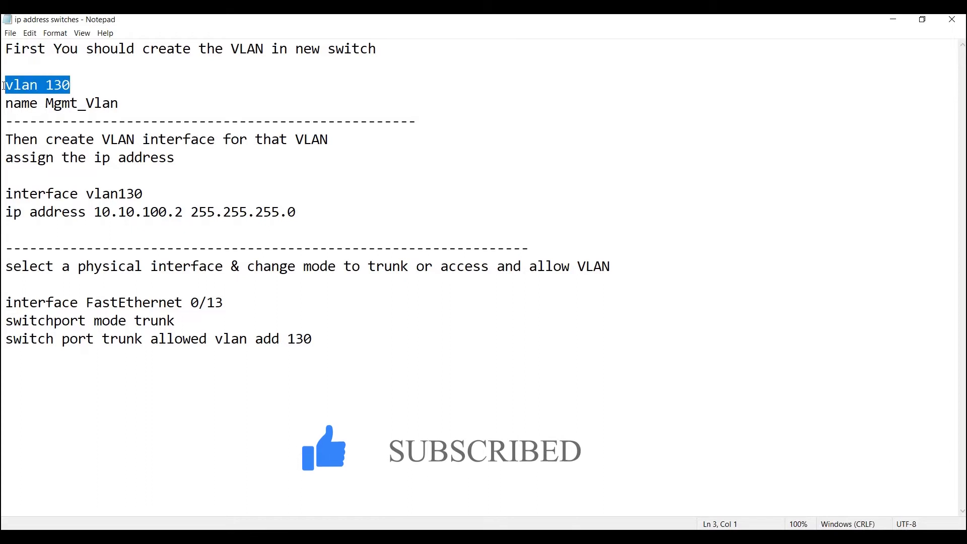
left_click(79, 85)
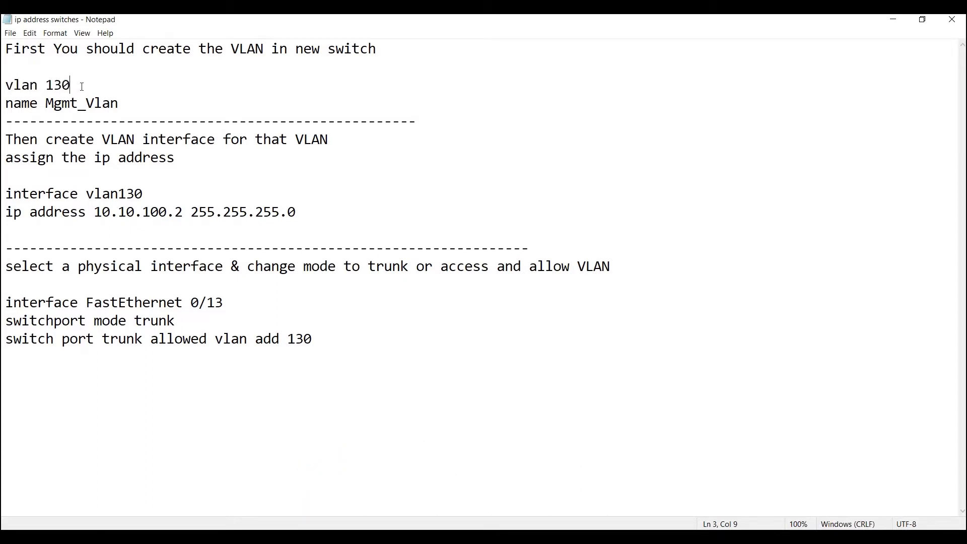
left_click_drag(78, 86, 17, 87)
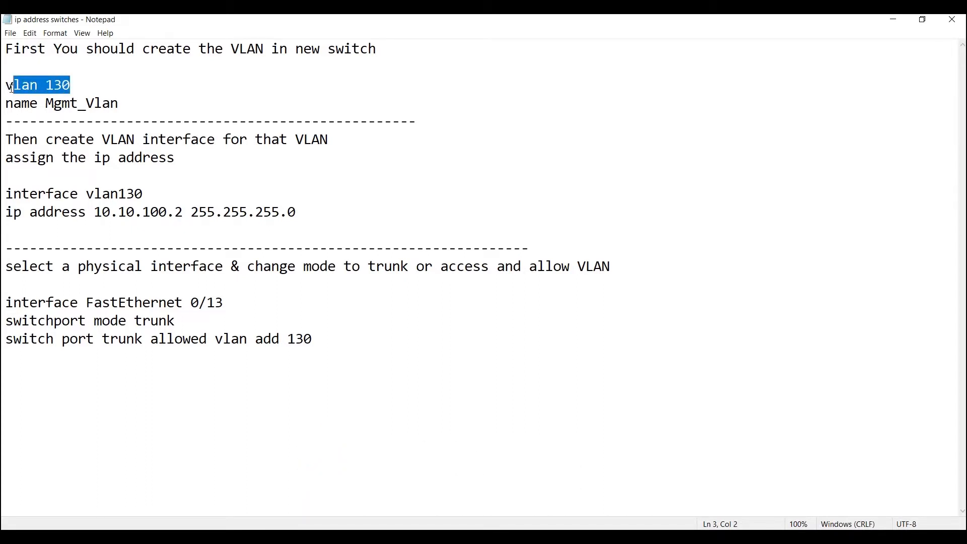
left_click(124, 103)
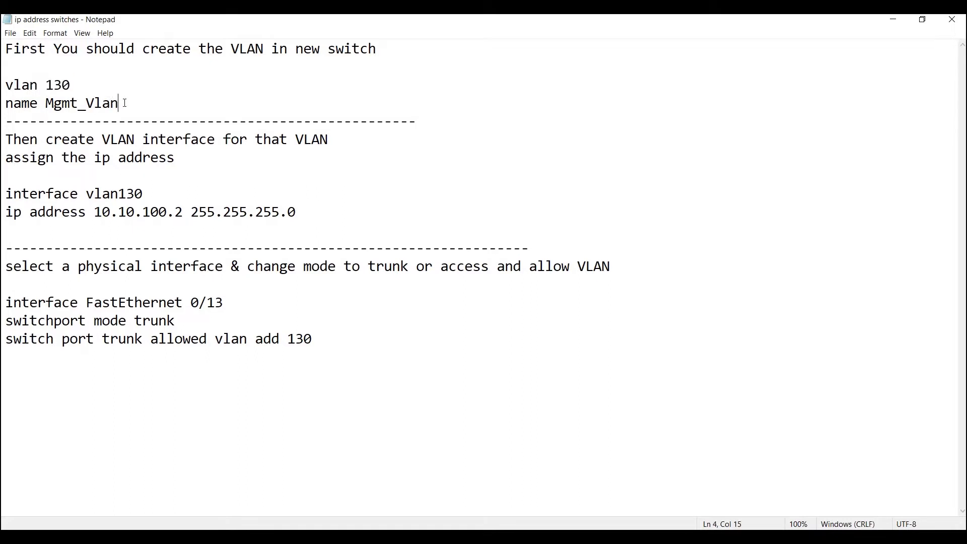
left_click_drag(128, 103, 3, 103)
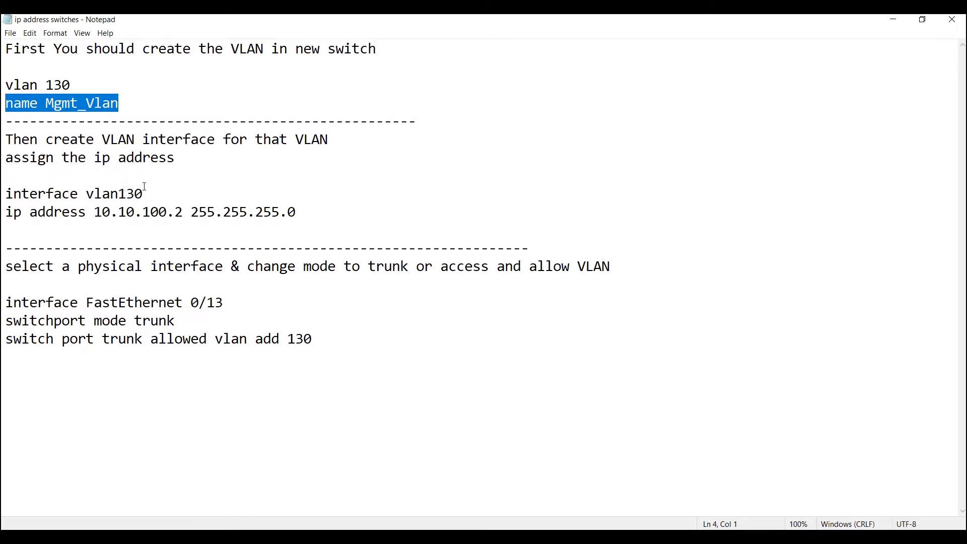
left_click_drag(145, 194, 6, 195)
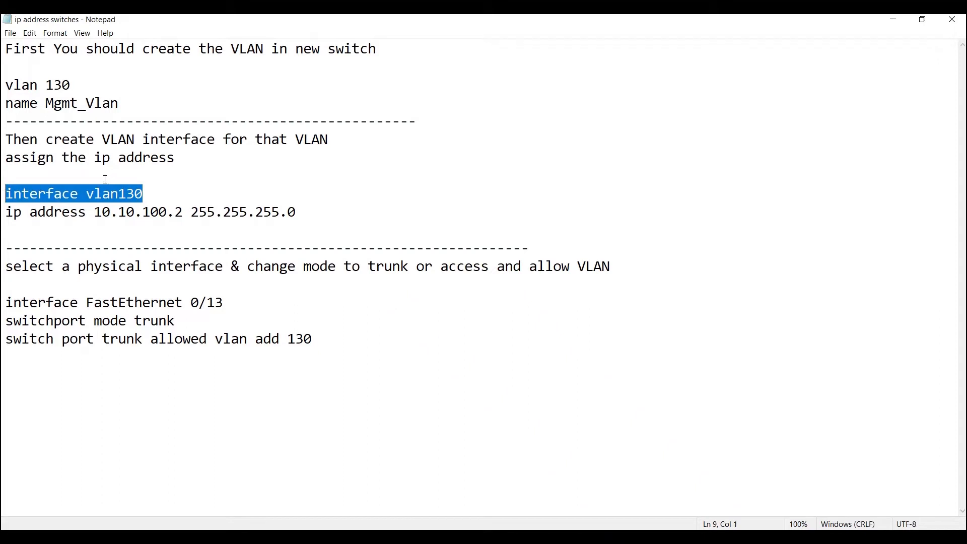
left_click_drag(298, 212, 4, 206)
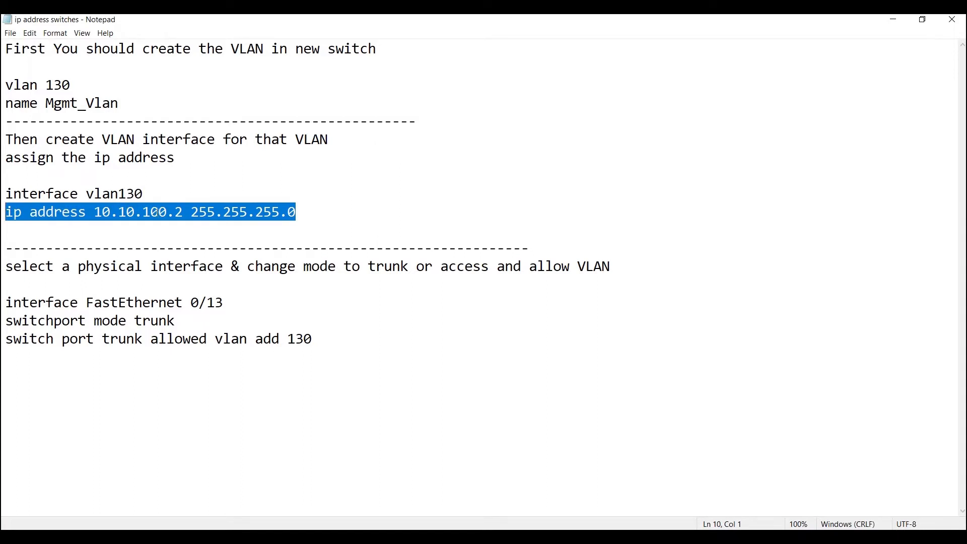
left_click(320, 212)
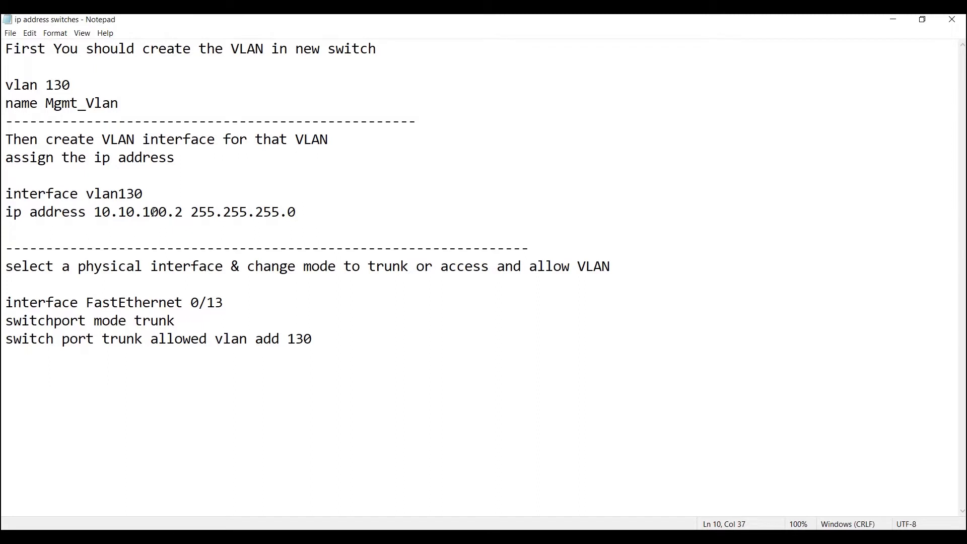
left_click_drag(183, 212, 97, 212)
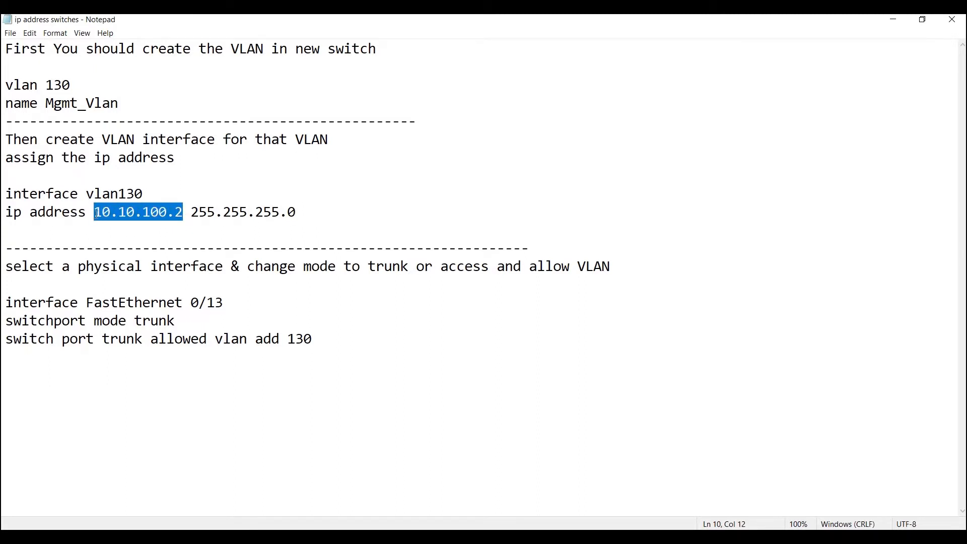
Review the FastEthernet 0/13 physical interface line in the notes and the IP address and subnet mask for interface vlan130
left_click(234, 302)
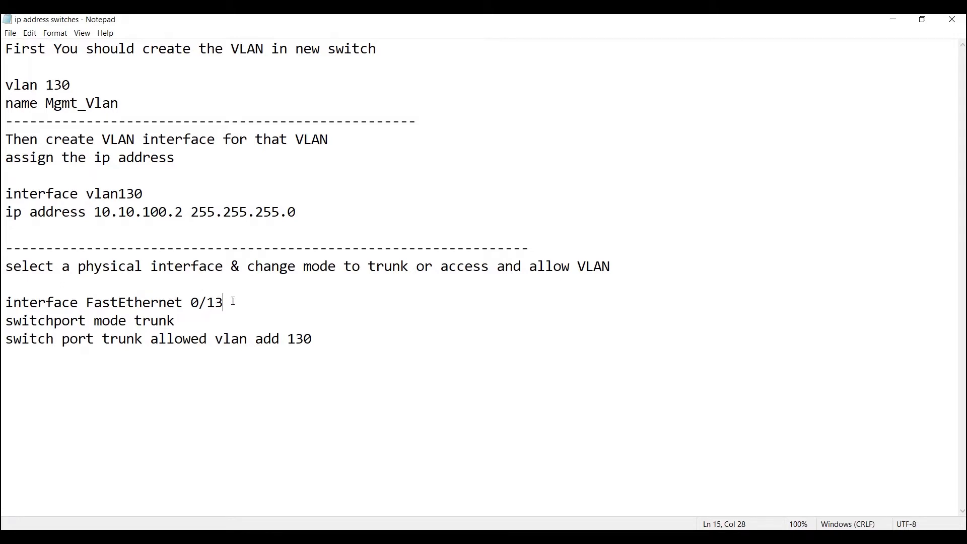
left_click_drag(231, 300, 86, 304)
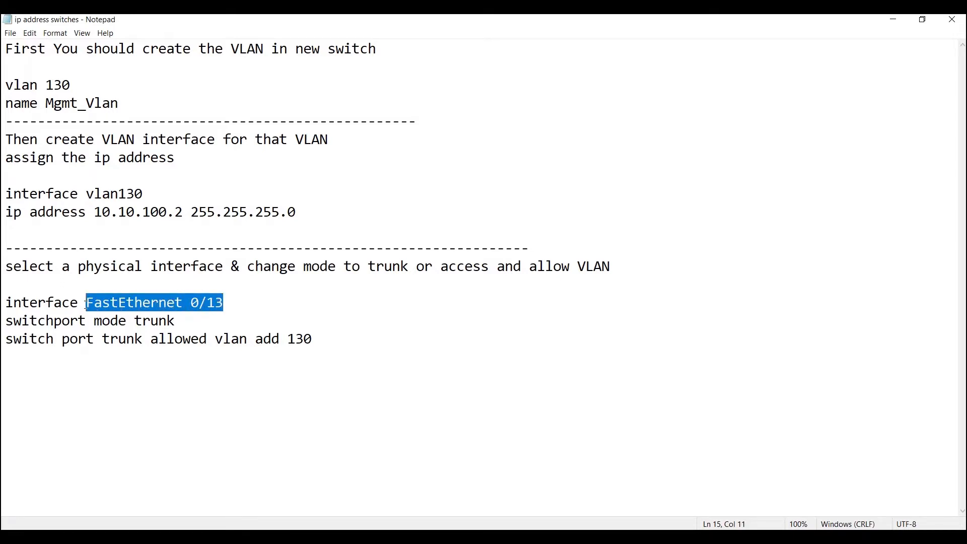
left_click(227, 302)
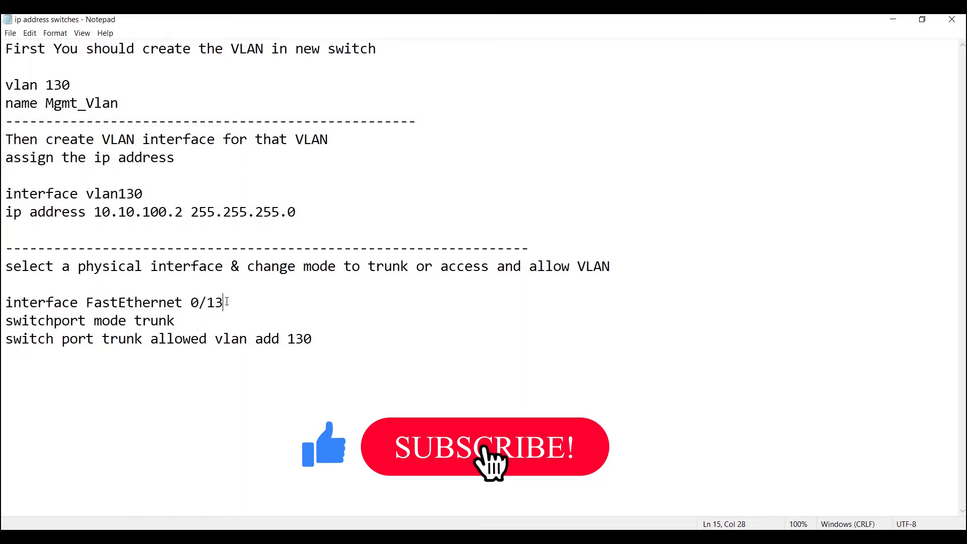
left_click_drag(298, 212, 100, 214)
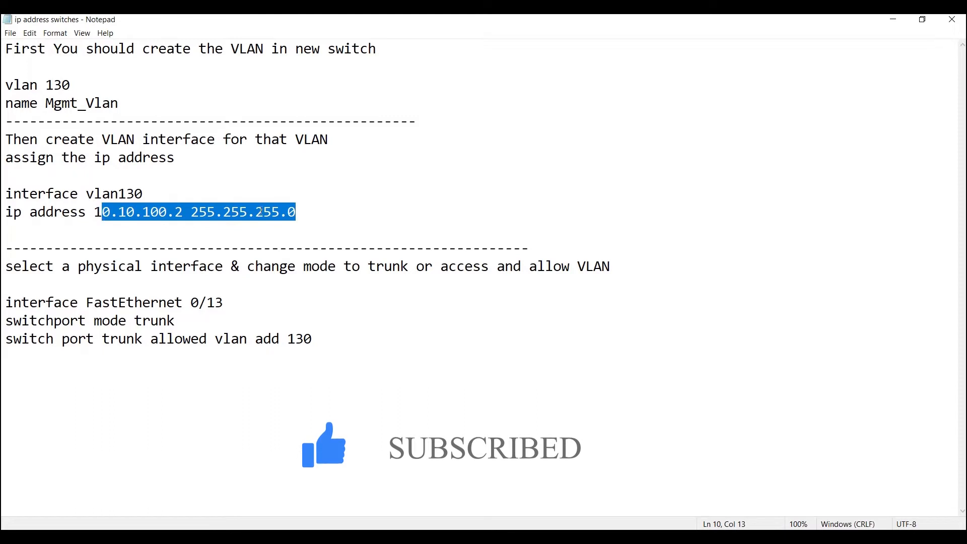
left_click(317, 214)
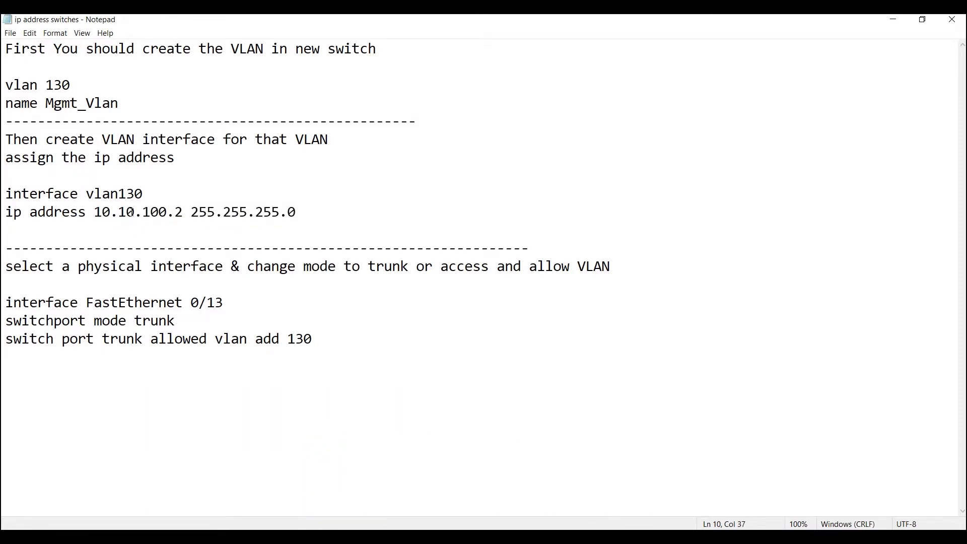
left_click_drag(297, 216, 97, 213)
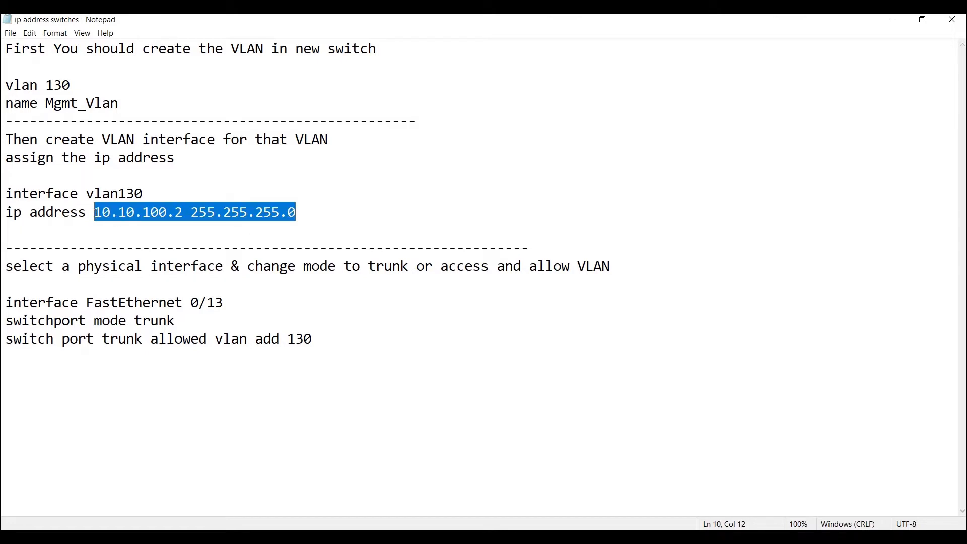
left_click(302, 213)
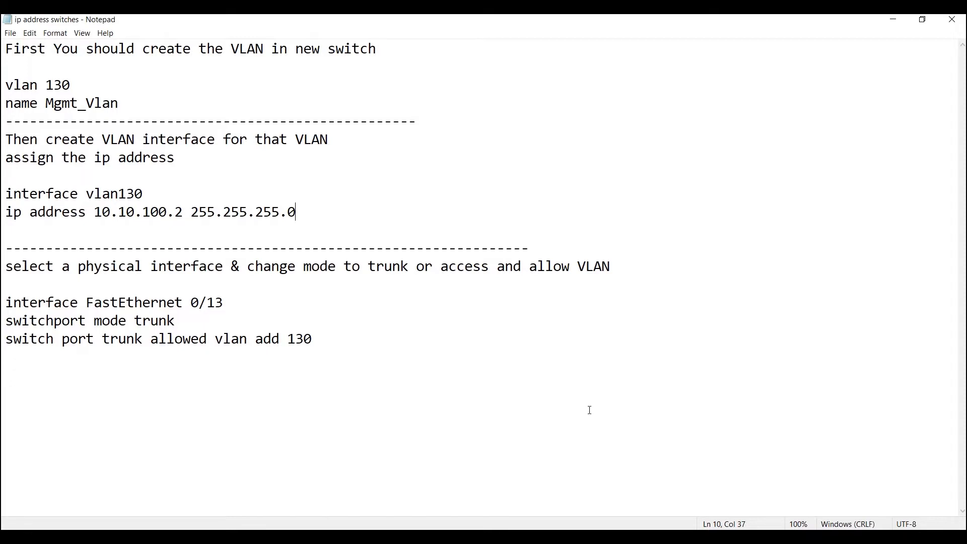
Switch to Cisco Packet Tracer and place a 2960 switch in the empty logical workspace
key("alt+Tab")
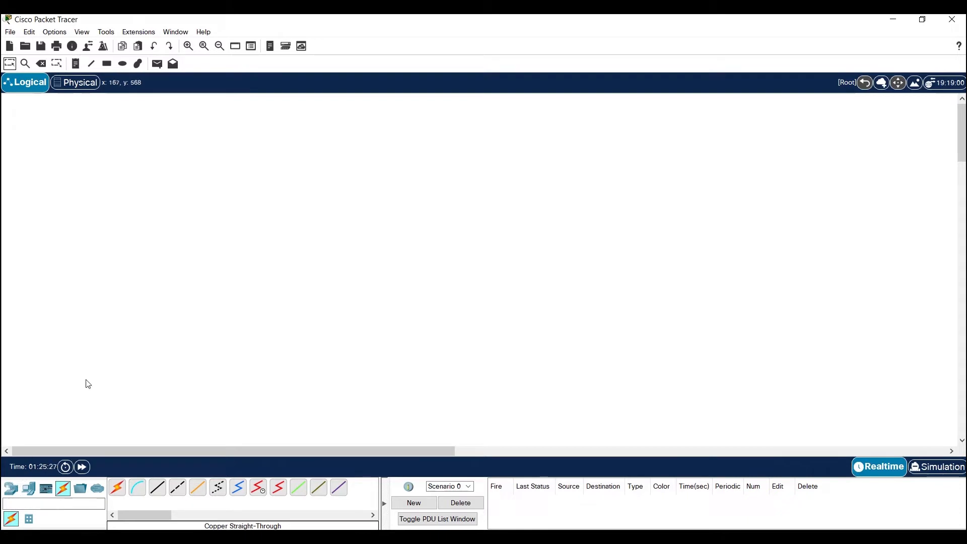
left_click(13, 489)
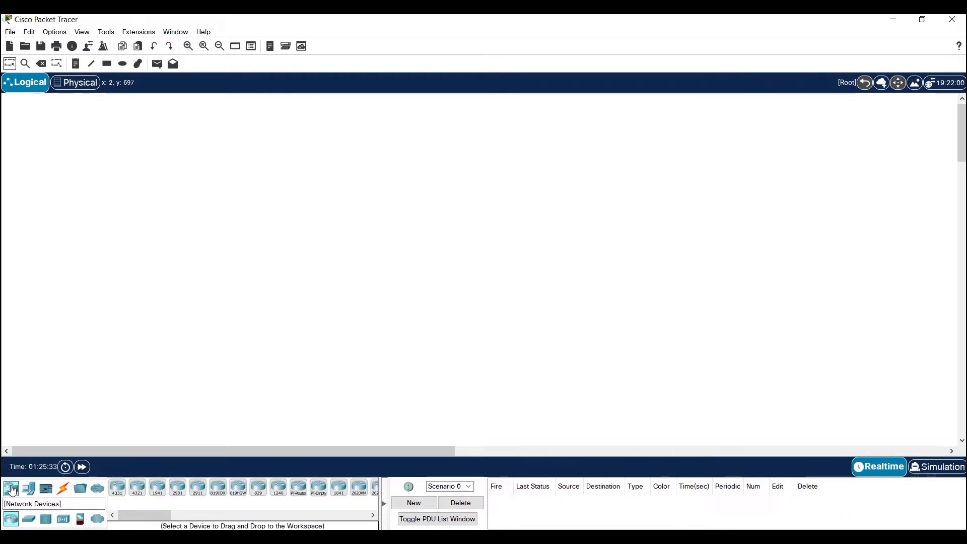
left_click(28, 520)
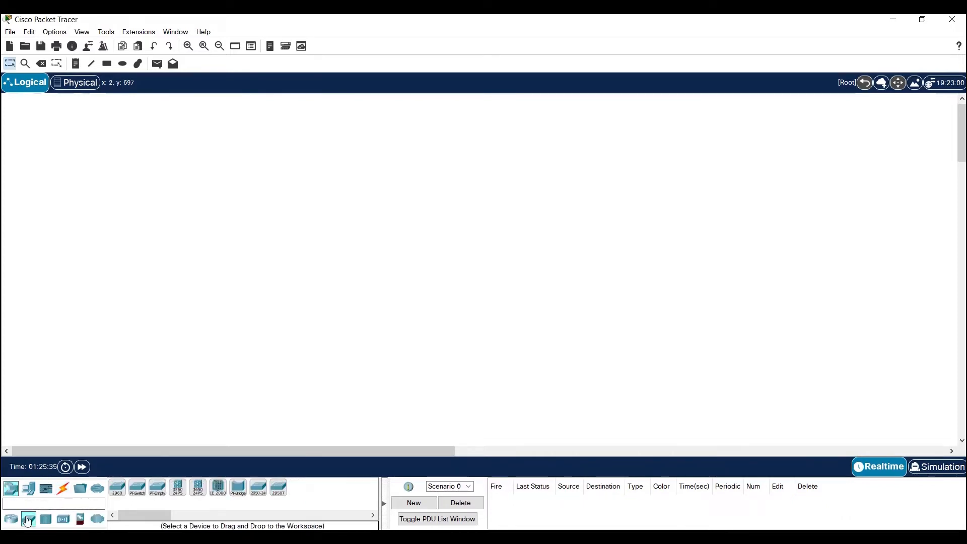
left_click_drag(118, 494, 332, 249)
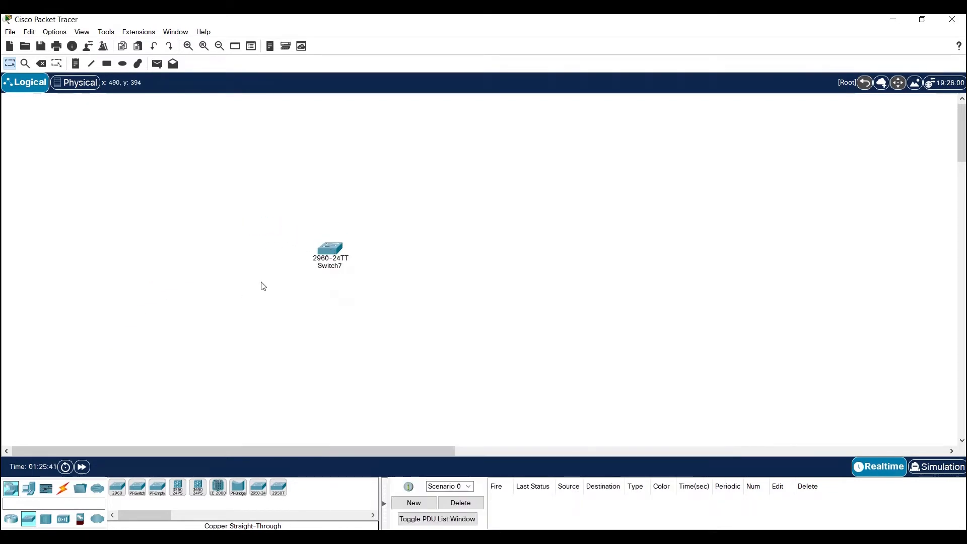
mouse_move(332, 253)
Add a PC end device to the workspace, below and to the left of the switch
left_click(30, 491)
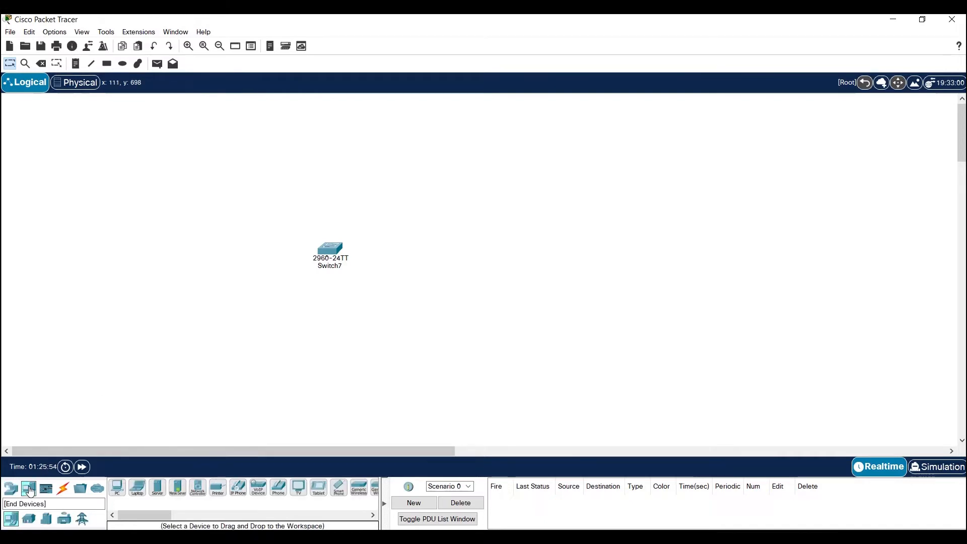
left_click_drag(117, 488, 184, 326)
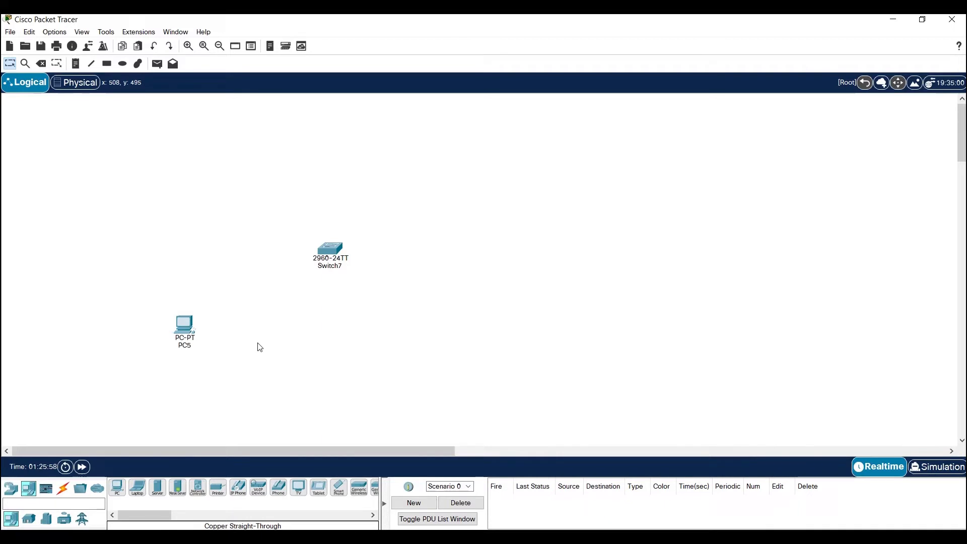
left_click(63, 495)
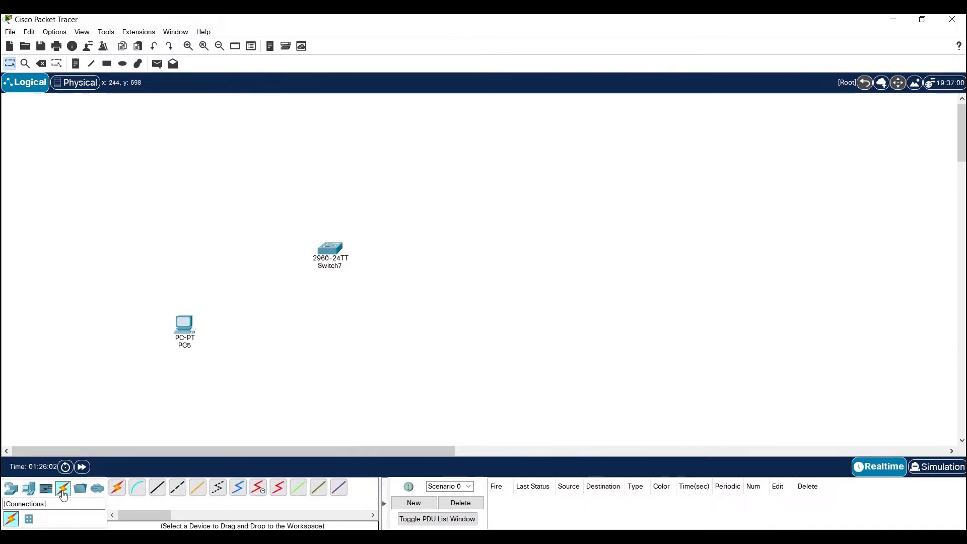
left_click(14, 490)
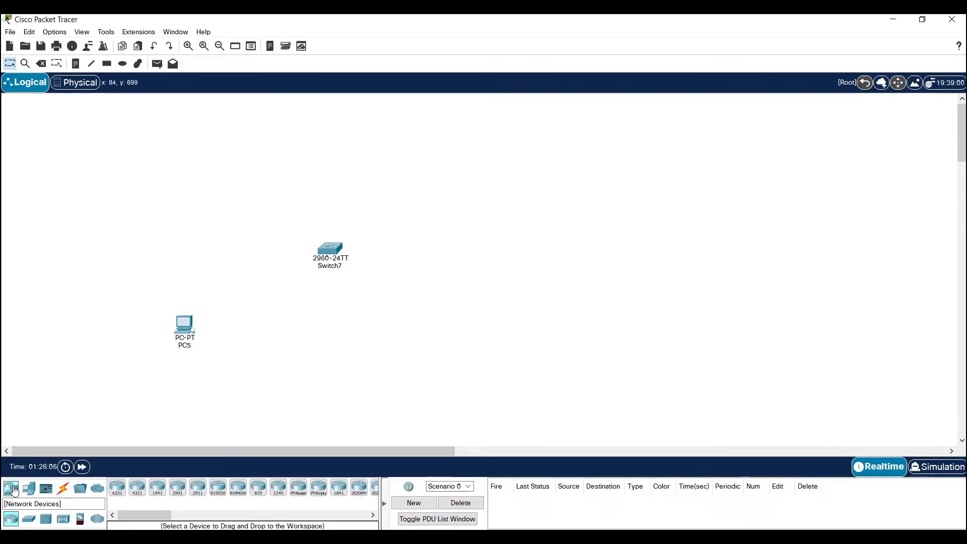
Open the switch's command line interface and start a console session at the user prompt
left_click(329, 249)
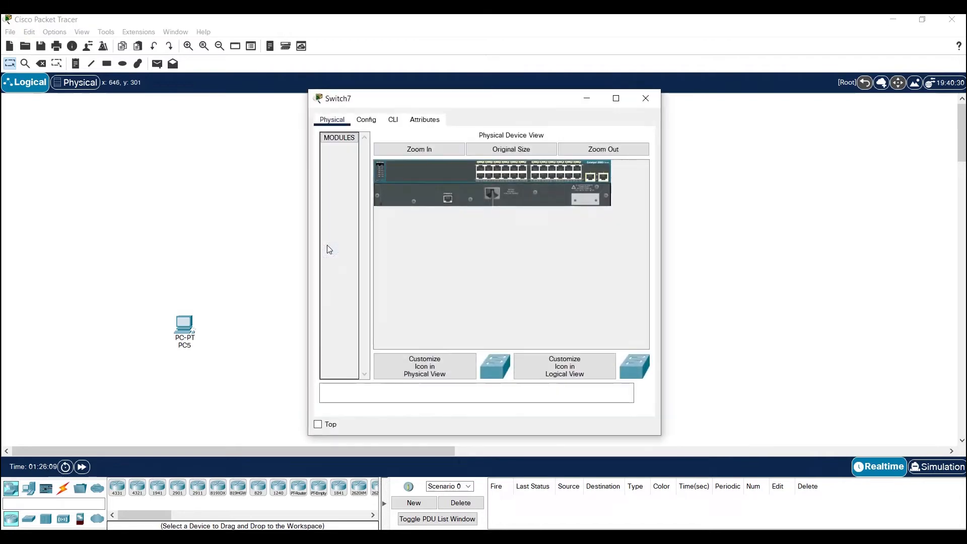
left_click(369, 121)
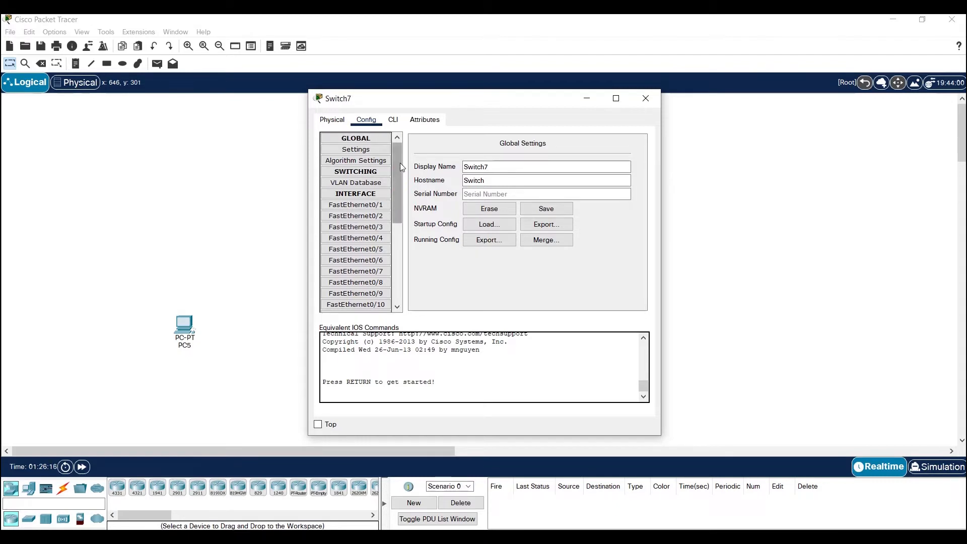
left_click(394, 120)
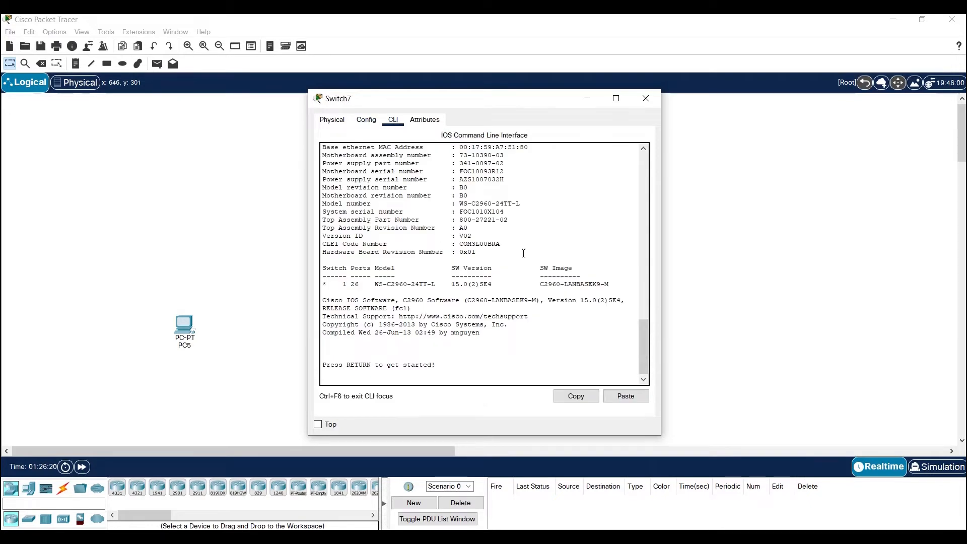
left_click_drag(645, 343, 638, 362)
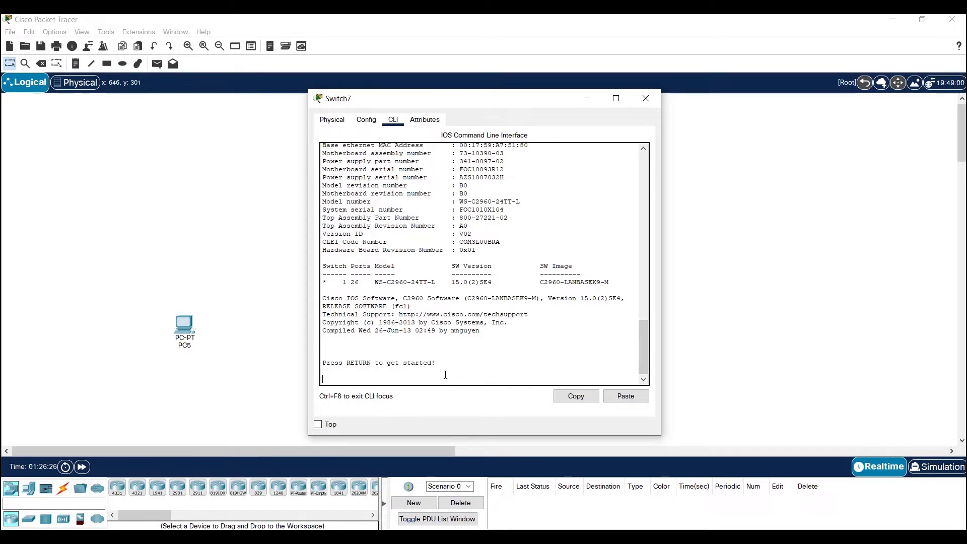
key("Return")
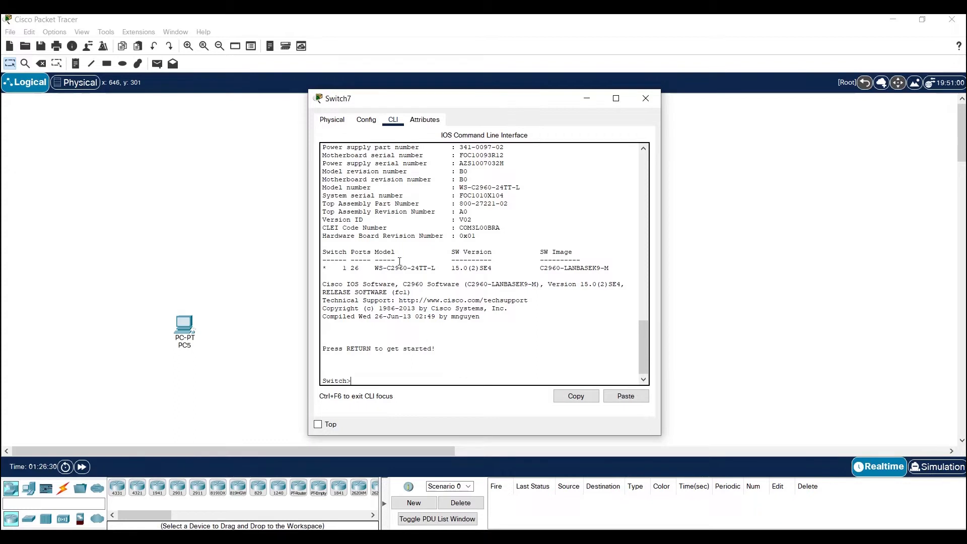
key("Return")
key("Return")
key("Return")
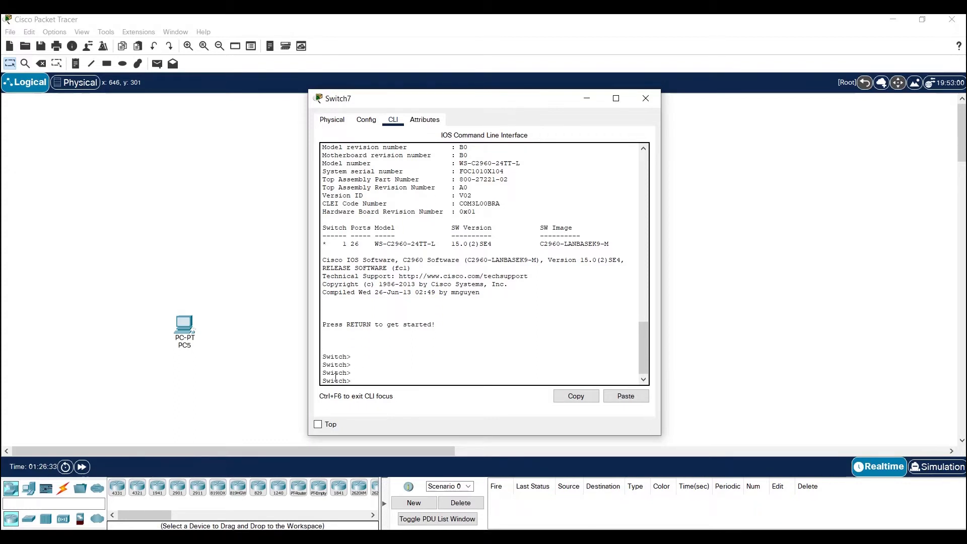
Enter privileged EXEC mode on the switch with the enable command
left_click_drag(352, 381, 325, 379)
left_click(365, 377)
type("ena")
key("Tab")
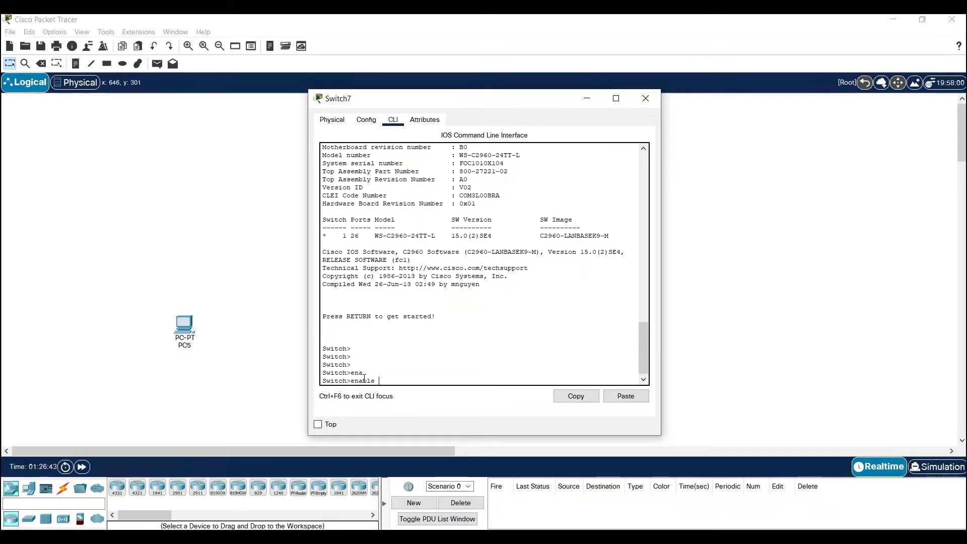
key("Return")
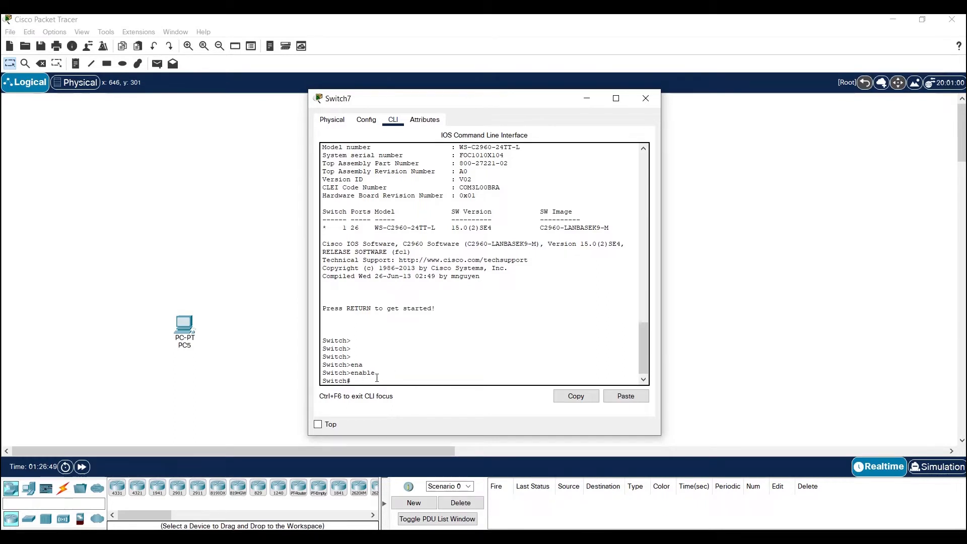
Enter the switch's global configuration mode with the configure terminal command
left_click_drag(354, 381, 319, 383)
left_click(355, 381)
type("conf")
key("Tab")
type("te")
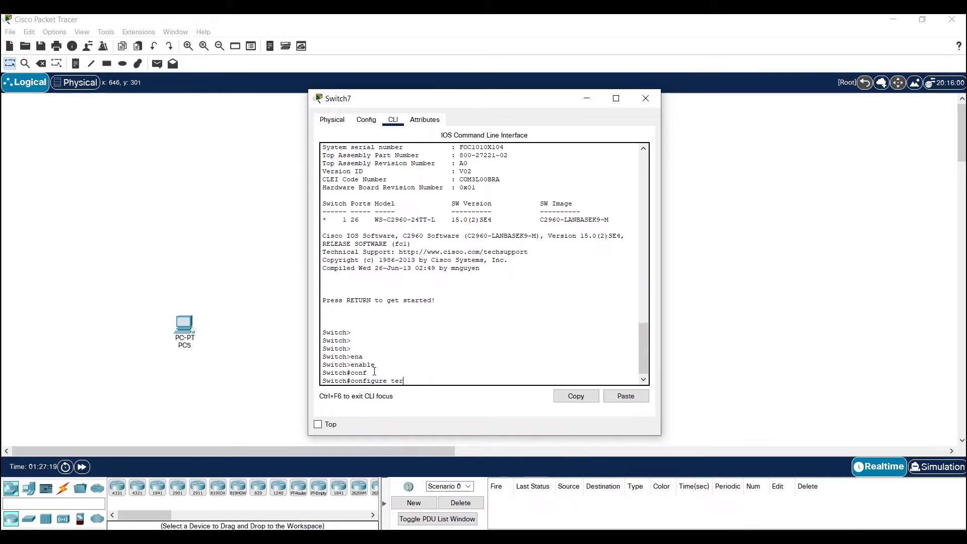
type("r")
key("Tab")
key("Return")
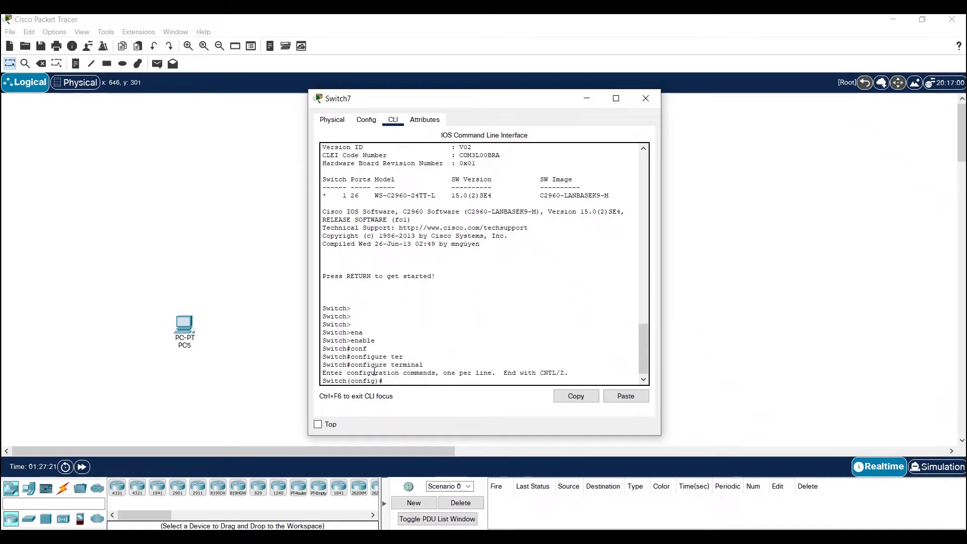
key("Return")
key("Return")
key("Return")
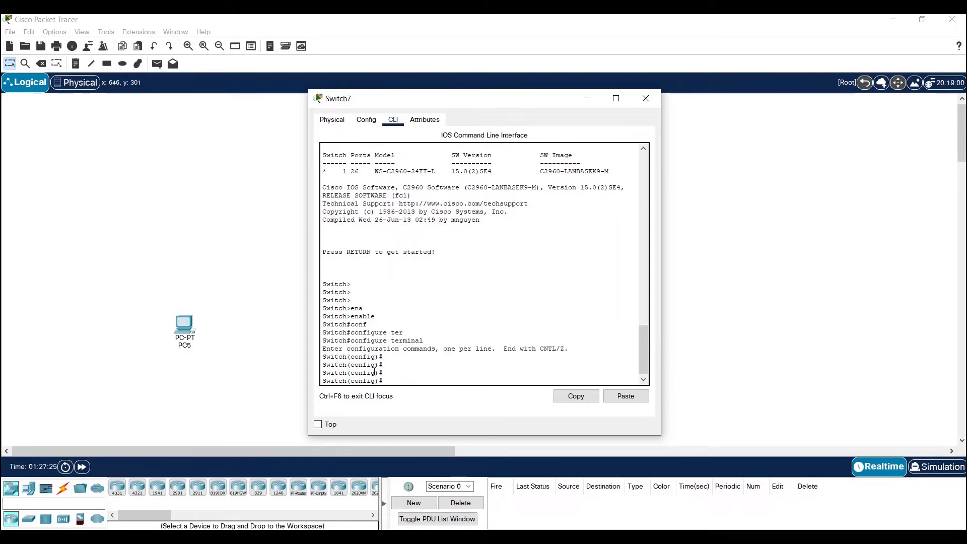
Check the VLAN commands in the Notepad notes, and list the switch's global configuration commands in Cisco Packet Tracer to find vlan
left_click(705, 539)
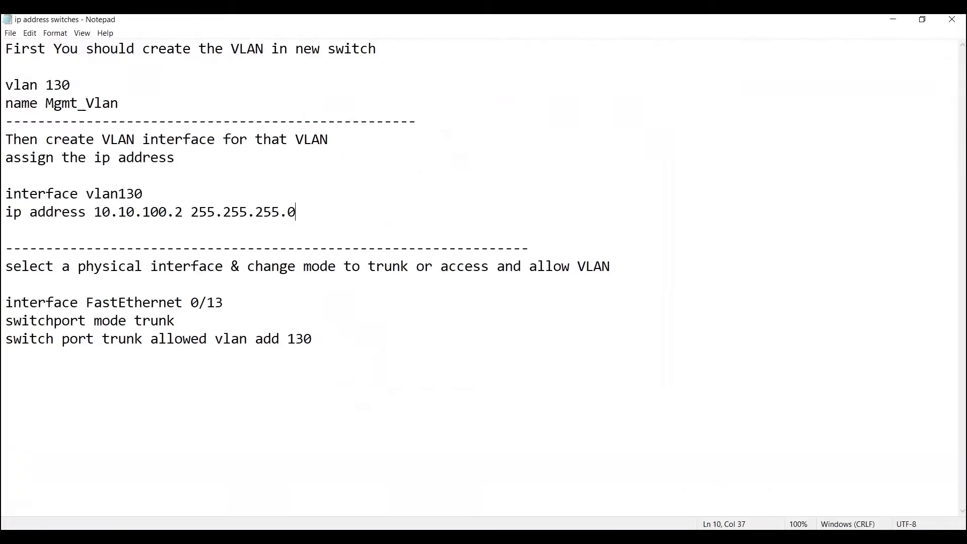
key("alt+Tab")
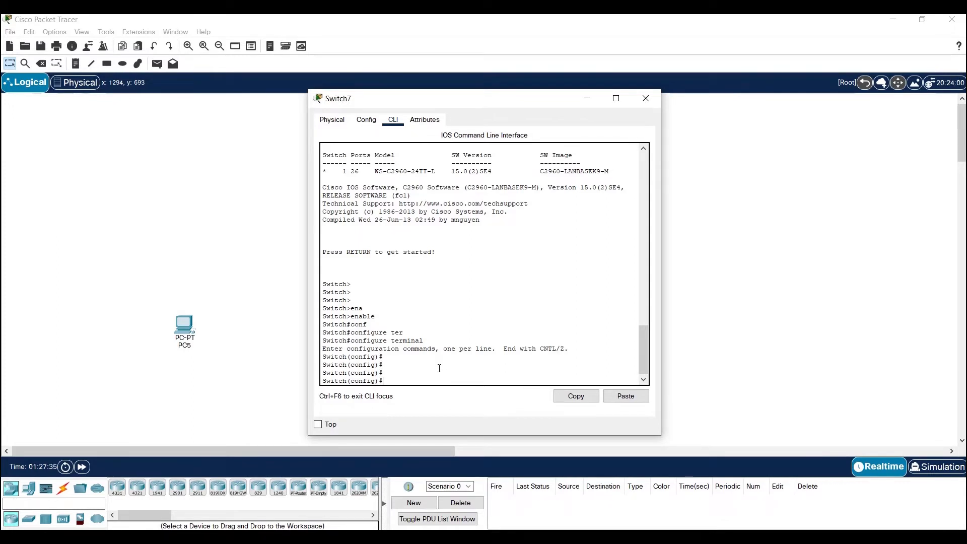
type("?")
key("space")
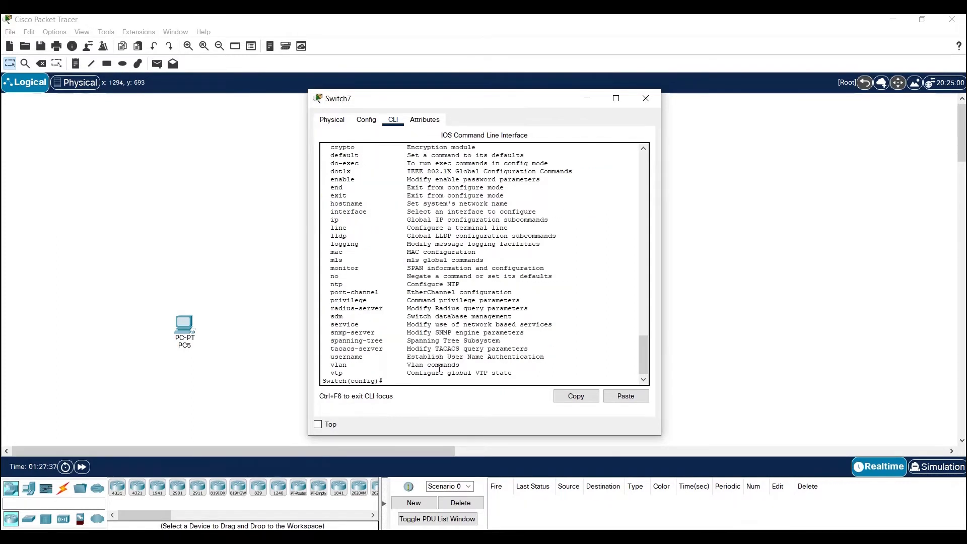
mouse_move(643, 366)
left_mouse_down()
mouse_move(637, 328)
mouse_move(637, 373)
left_mouse_up()
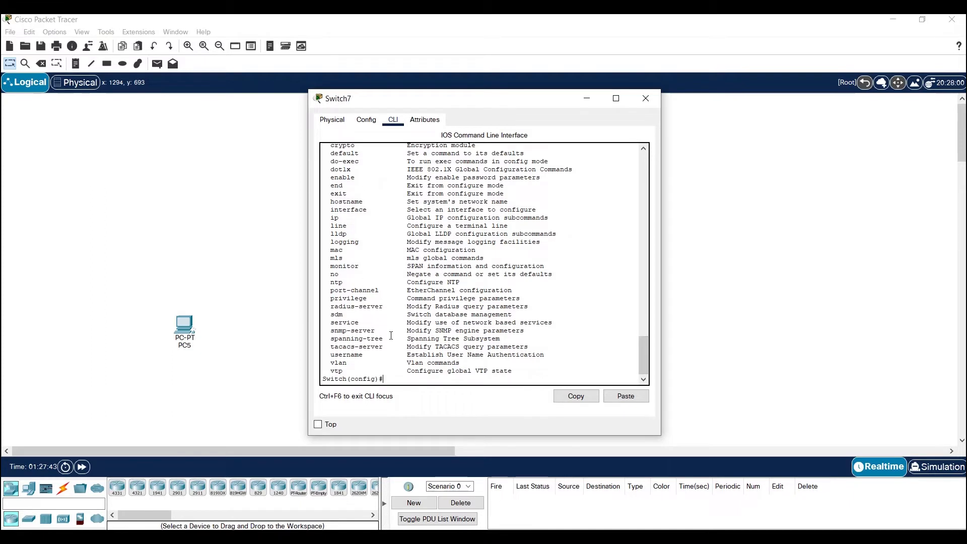
left_click_drag(460, 363, 326, 363)
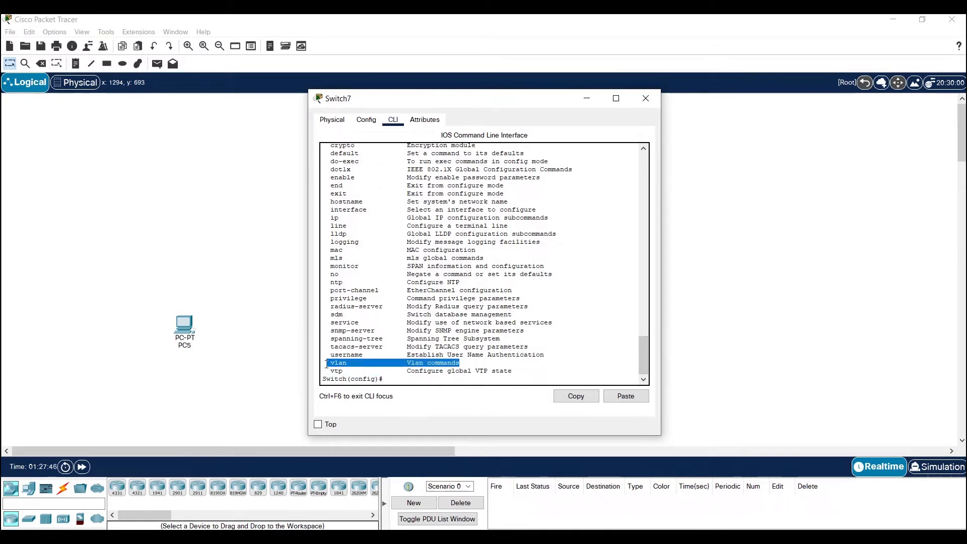
Create VLAN 130 on the switch, using the command help to check the allowed ID range
left_click(391, 381)
type("vl")
key("Tab")
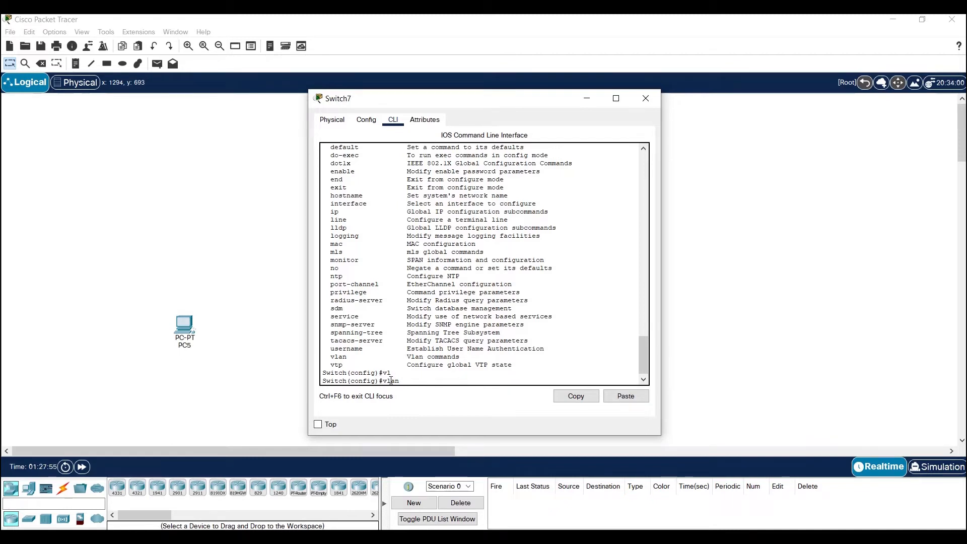
type("?")
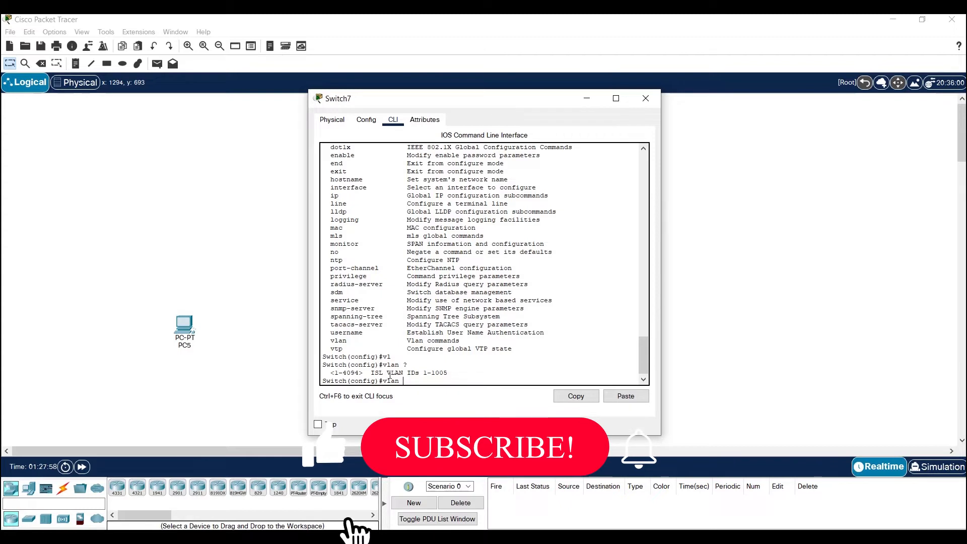
type("1")
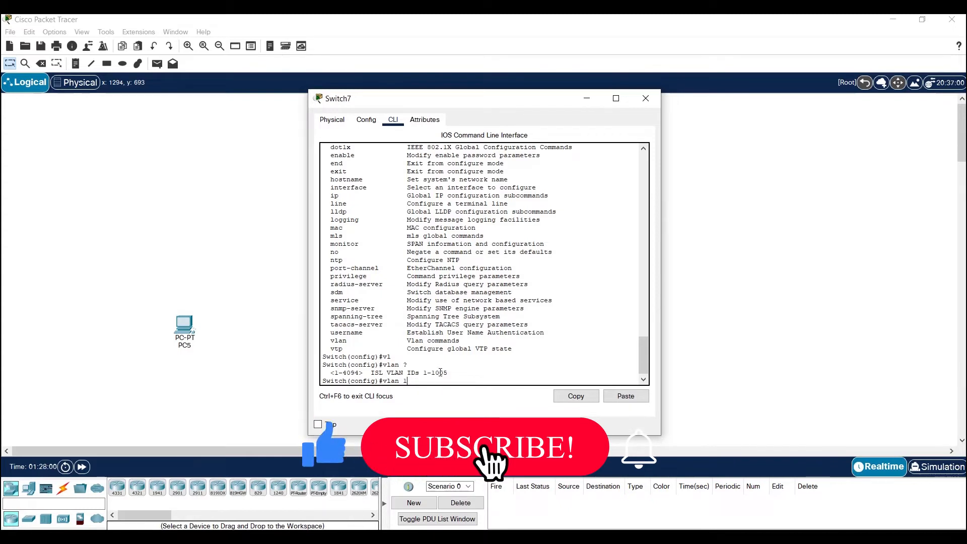
type("30")
key("Return")
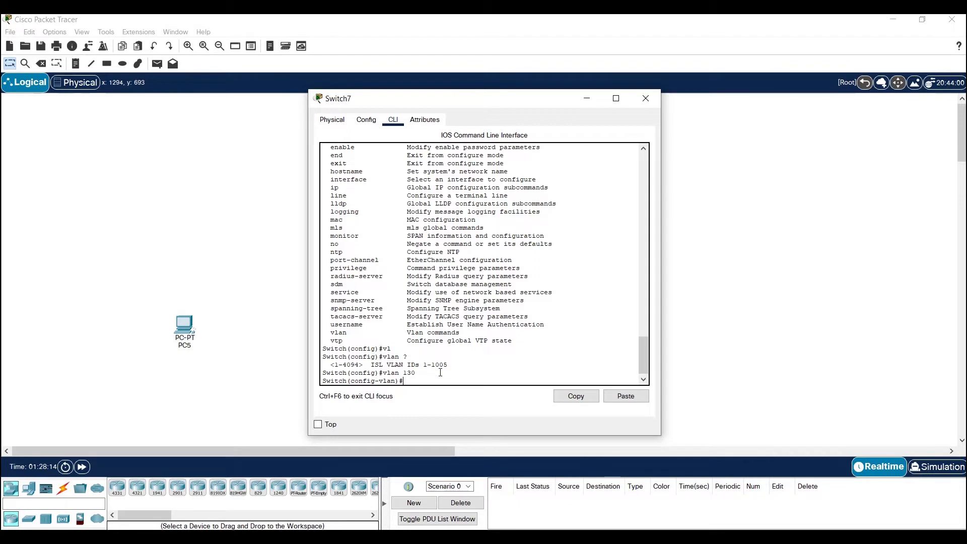
List the available VLAN configuration commands and examine the name and no entries
left_click_drag(399, 381, 355, 381)
left_click_drag(420, 373, 384, 371)
left_click_drag(393, 380, 355, 379)
left_click_drag(397, 380, 359, 382)
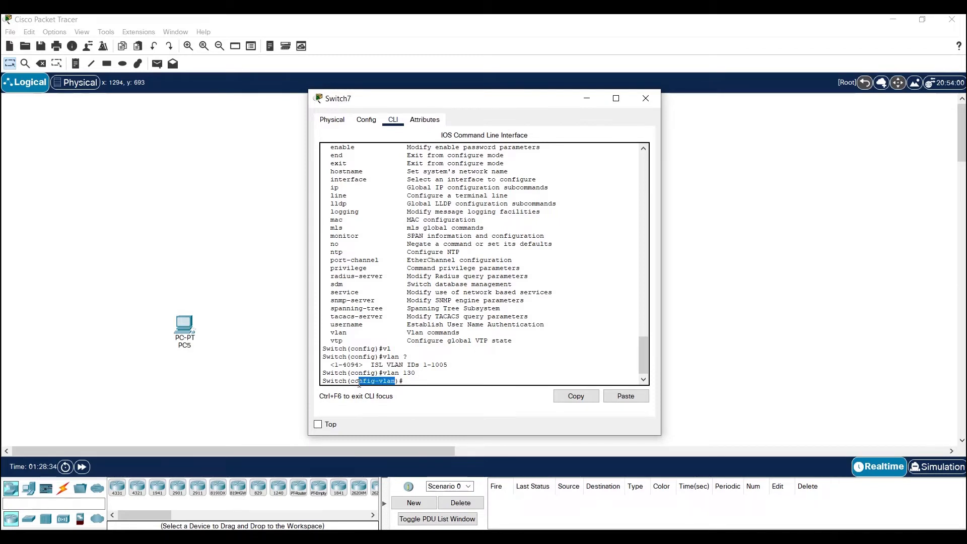
left_click(408, 381)
type("?")
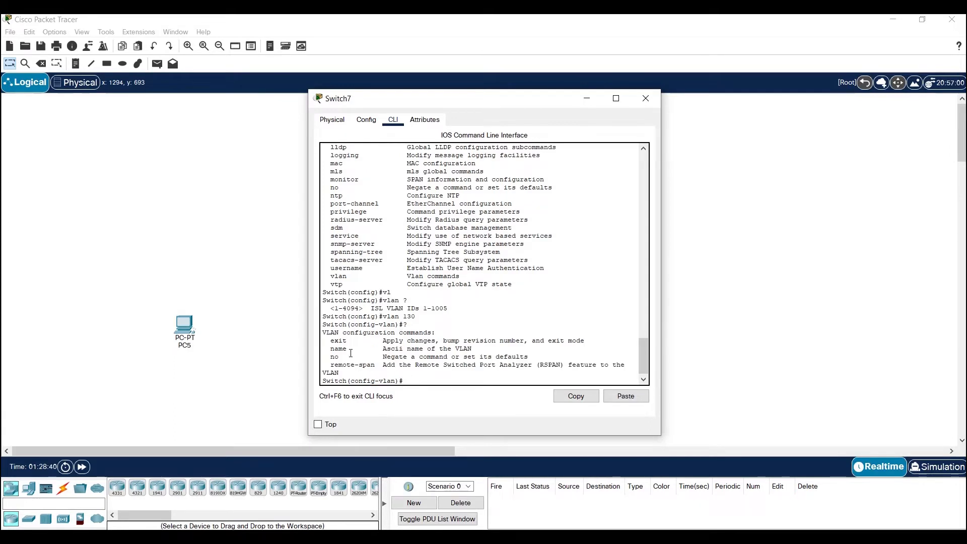
left_click_drag(335, 349, 475, 347)
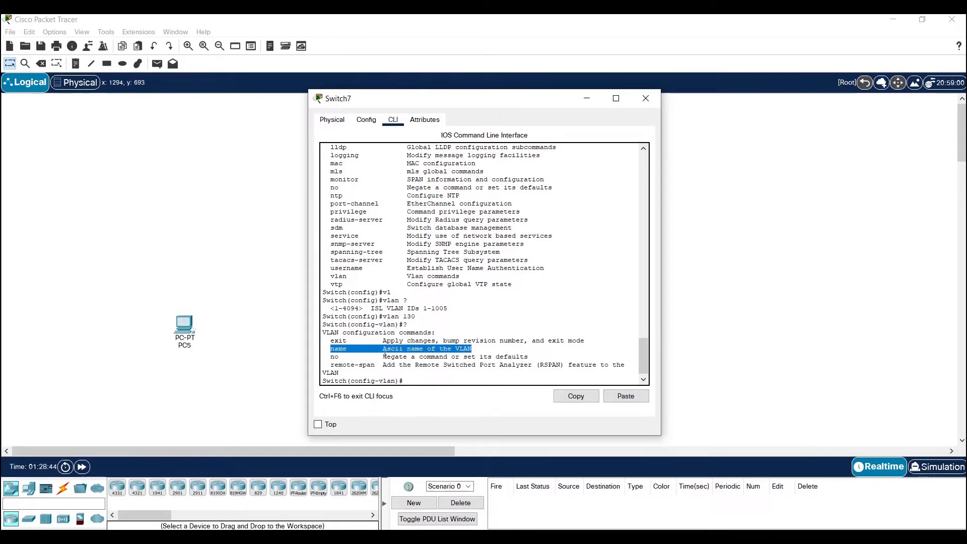
left_click_drag(534, 359, 332, 359)
Name VLAN 130 Mgmt_vlan
left_click(418, 379)
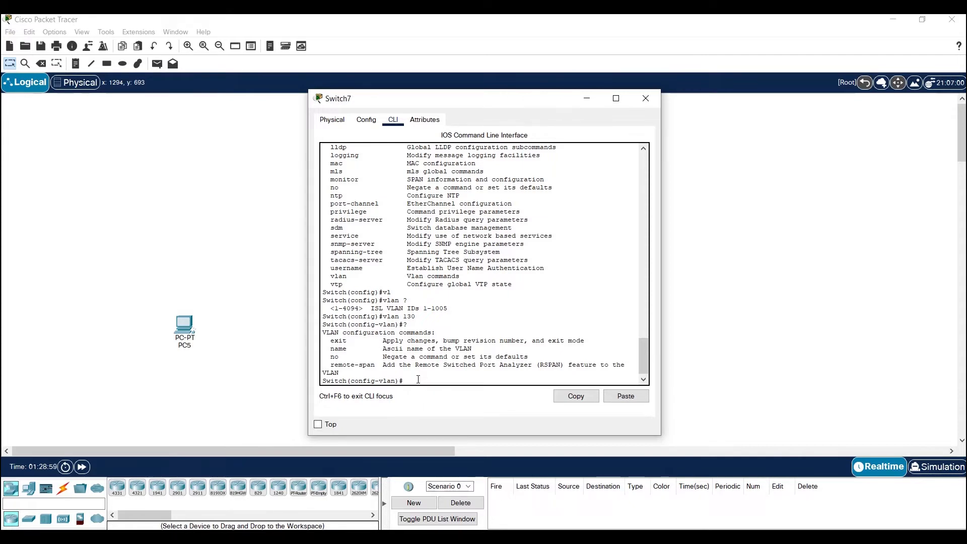
type("n")
type("a")
key("Tab")
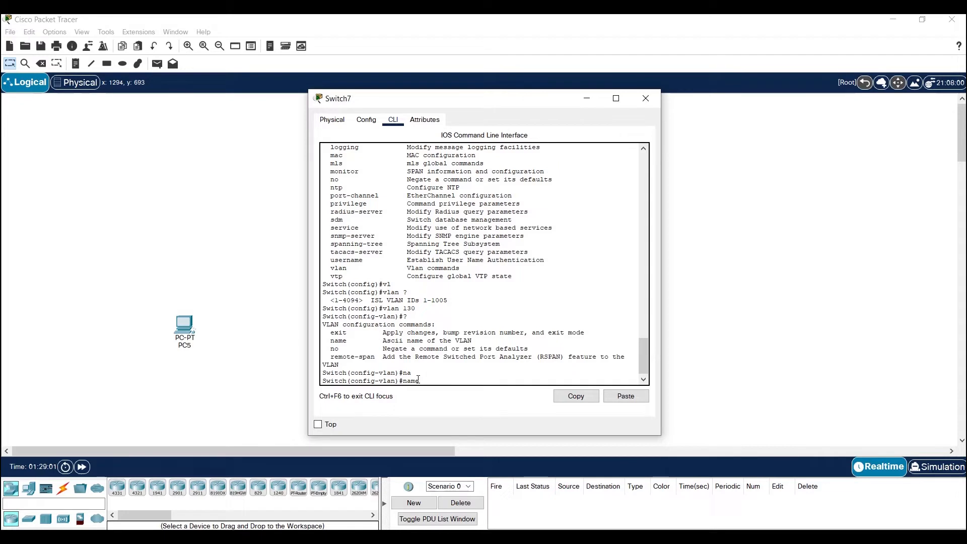
type("Mgmt_vlan")
key("Return")
Exit VLAN configuration and return to the global configuration prompt
type("exi")
key("Tab")
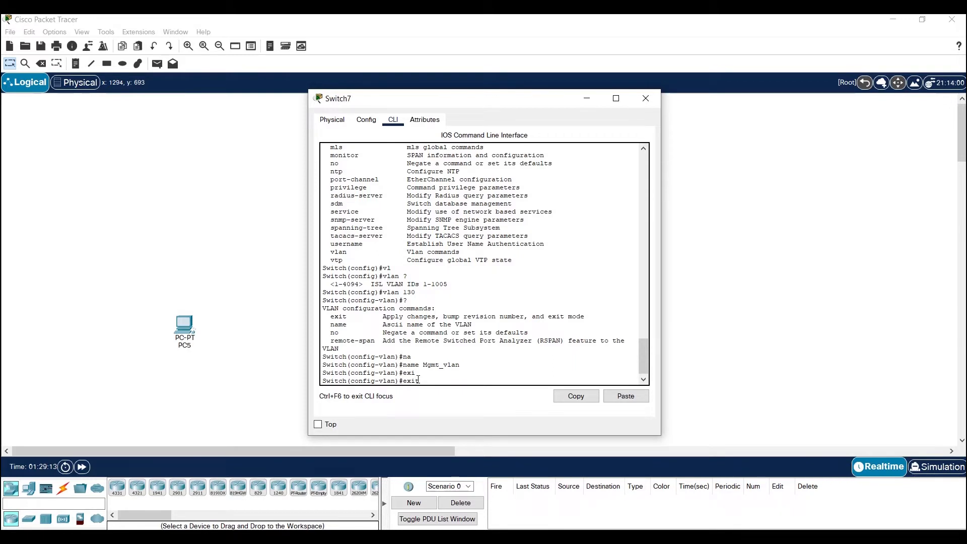
key("Return")
key("Return")
key("Return")
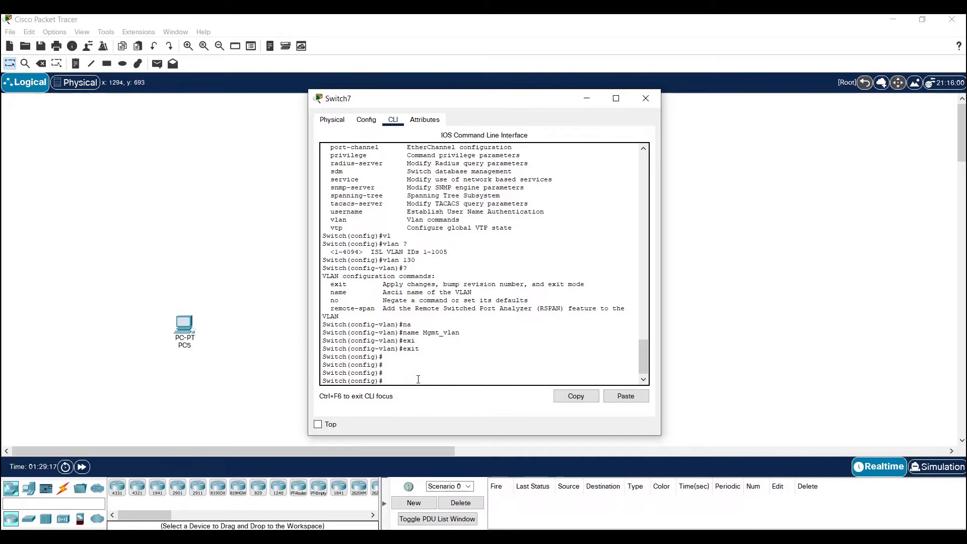
Review the VLAN creation and interface commands in the Notepad notes, and return to the switch's command line in Cisco Packet Tracer
left_click(699, 537)
left_click_drag(131, 107, 7, 88)
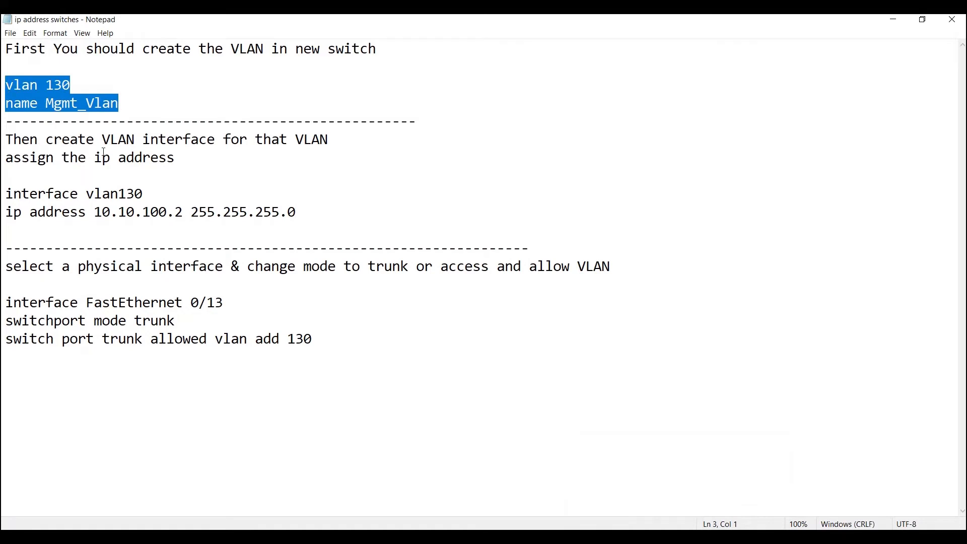
left_click_drag(144, 195, 4, 195)
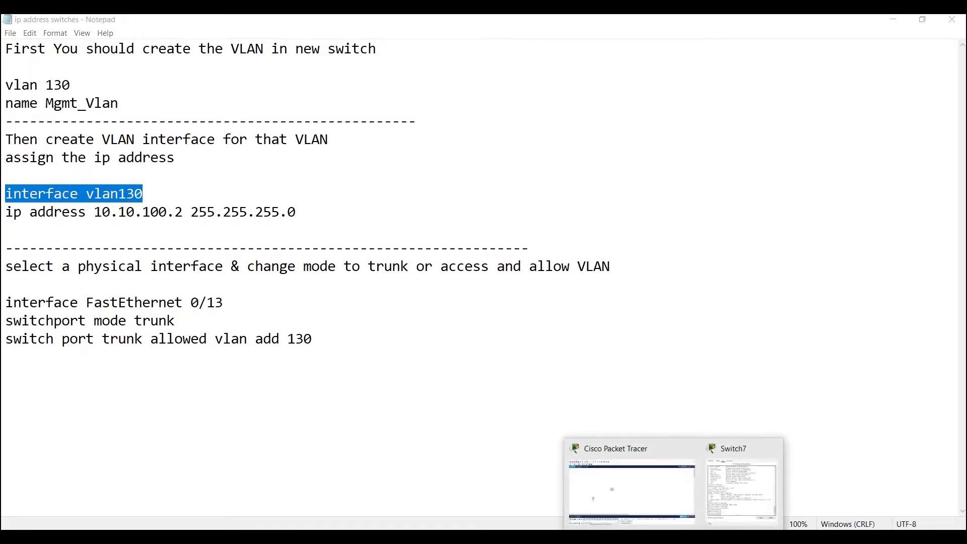
left_click(725, 507)
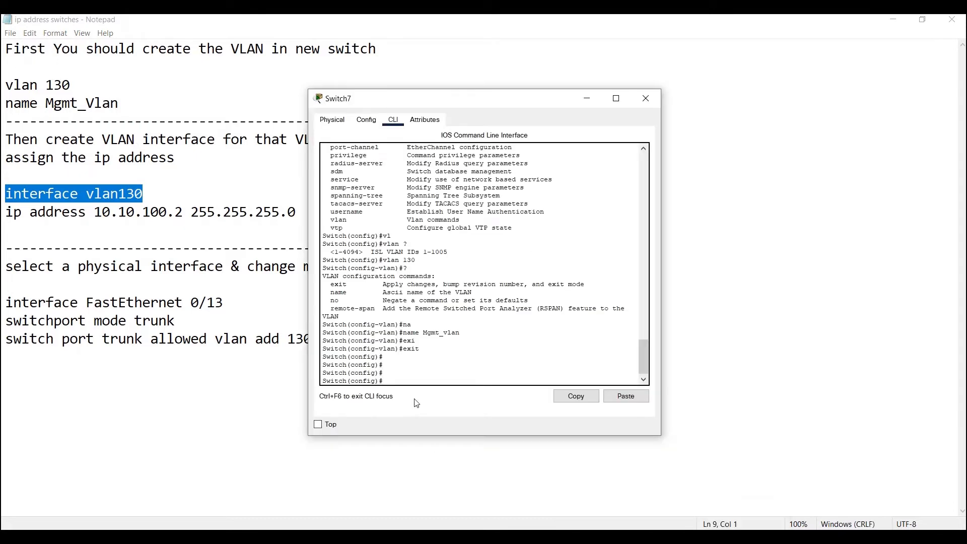
Create the interface vlan130 on the switch, consulting the command help for interface types and VLAN numbers
type("int")
key("Tab")
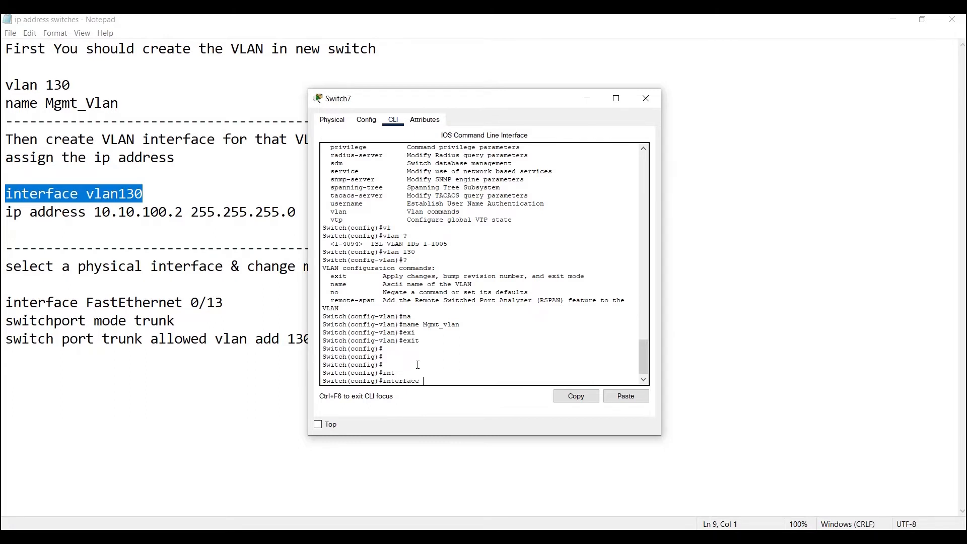
type("?")
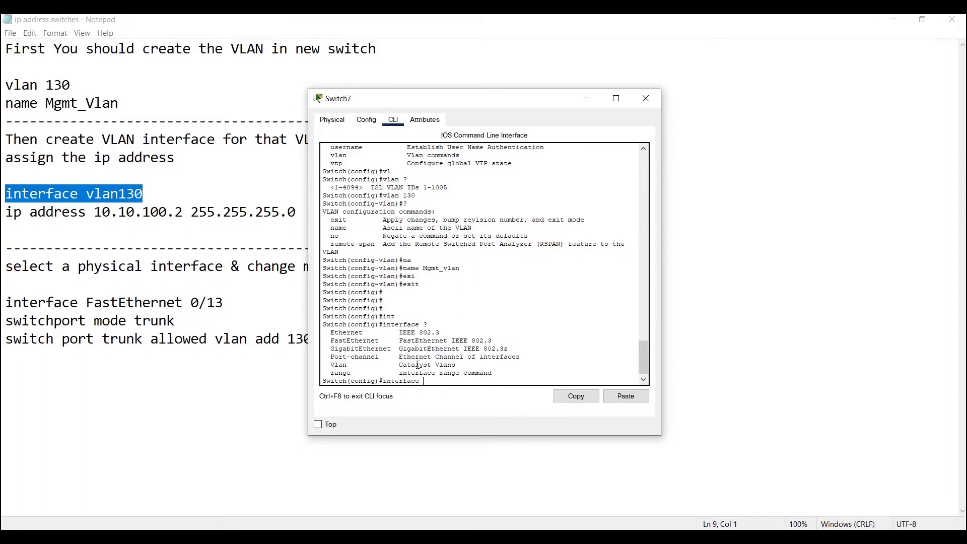
type("vl")
key("Tab")
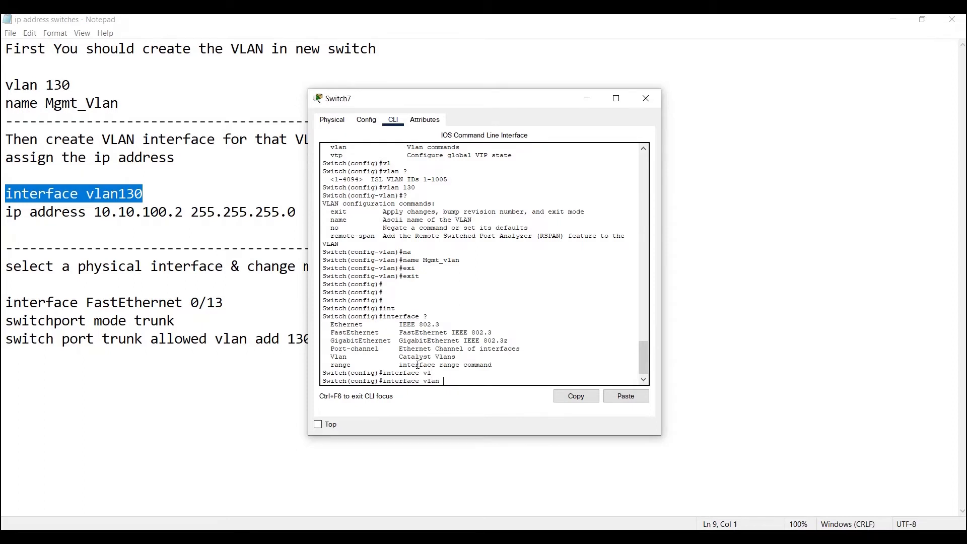
type("?")
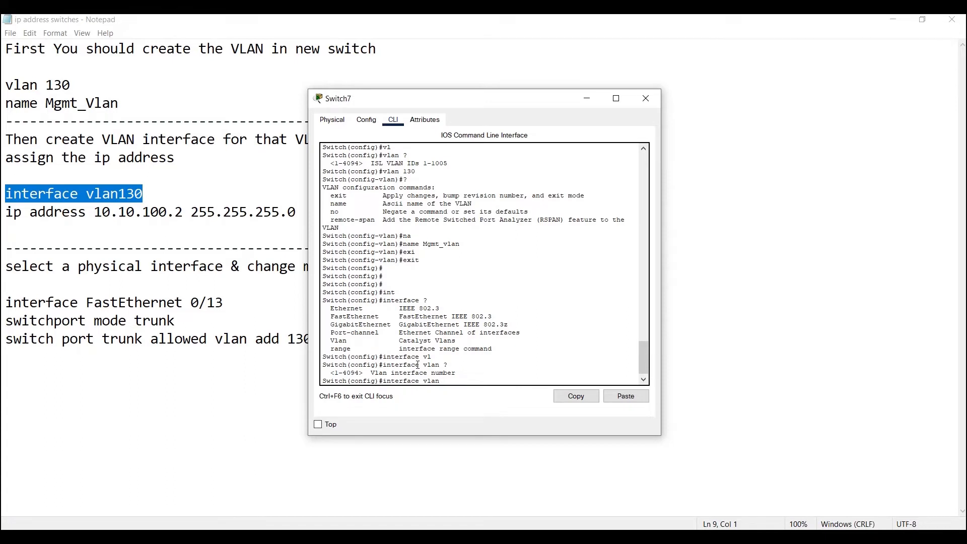
type("130")
key("Return")
key("Return")
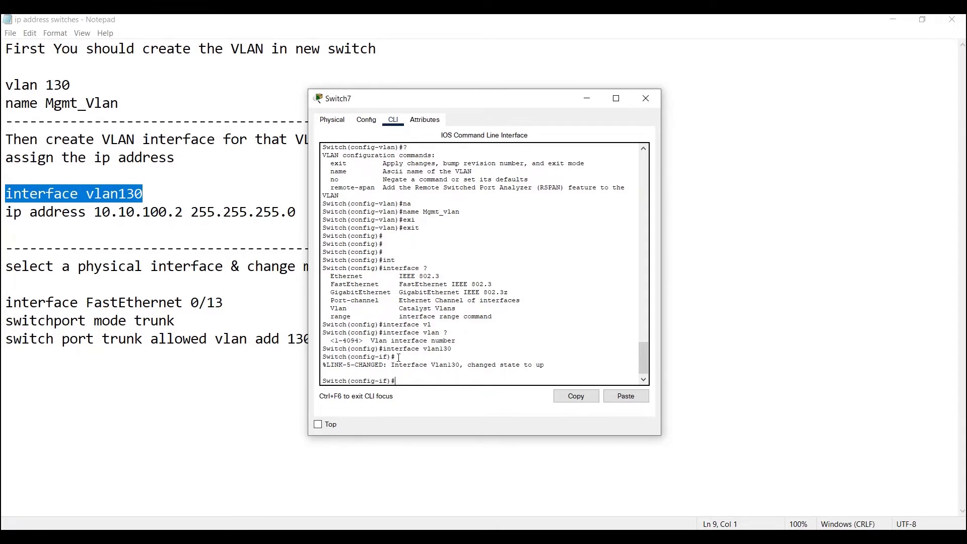
List the available interface configuration commands and examine the ip entry
left_click_drag(388, 382, 357, 376)
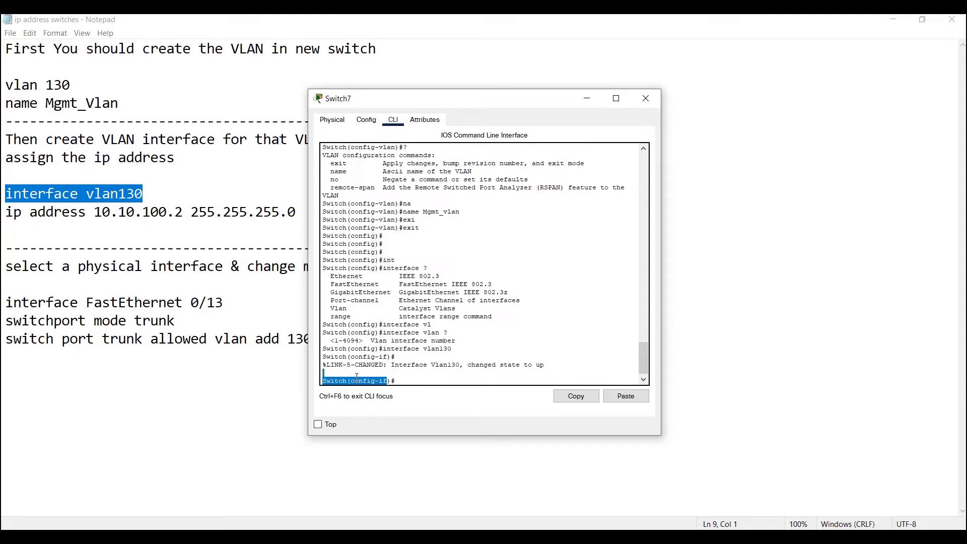
left_click(406, 382)
type("?")
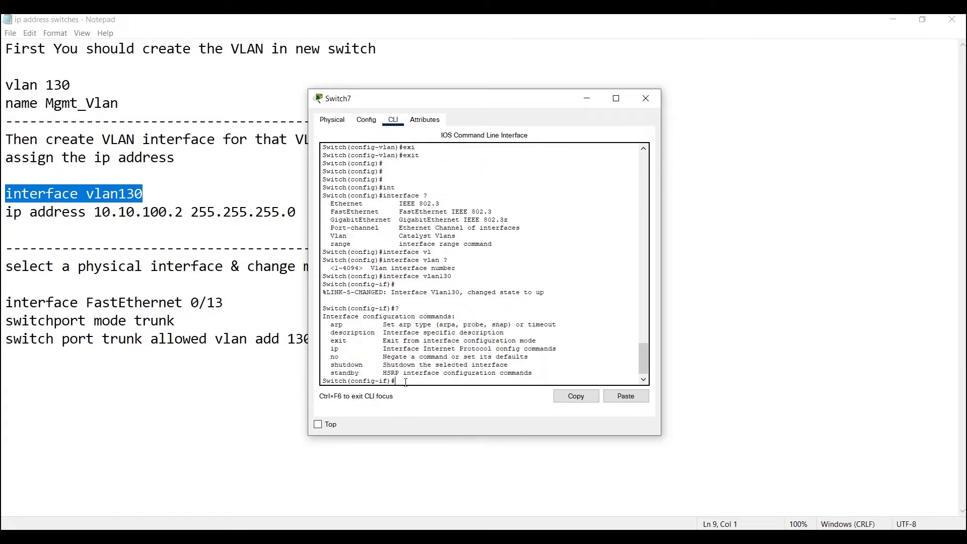
left_click_drag(574, 351, 337, 348)
left_click(416, 379)
Assign IP address 10.10.100.2 with mask 255.255.255.0 to the VLAN 130 interface and exit interface configuration
type("ip ?")
type("add")
key("Tab")
type("?")
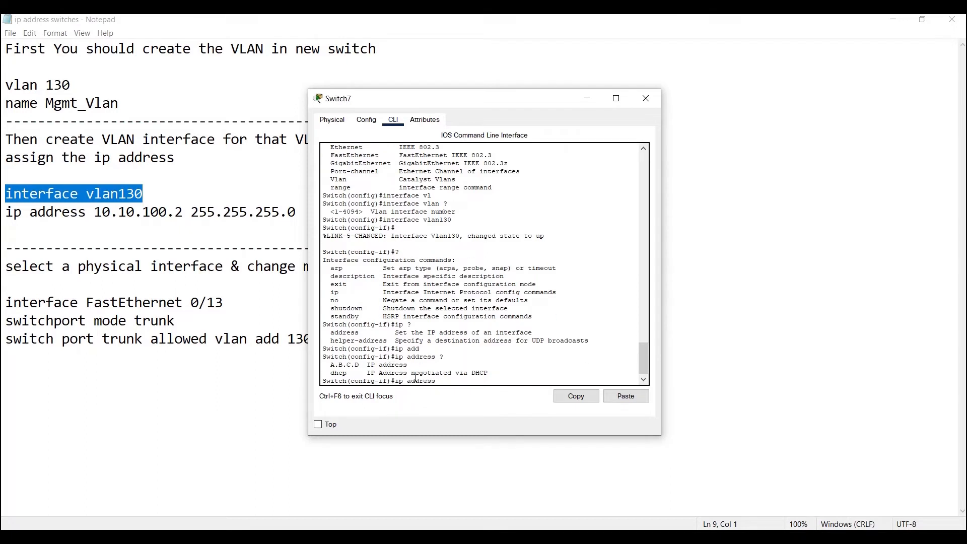
type("10.10.100.2 255.255.255.0")
key("Return")
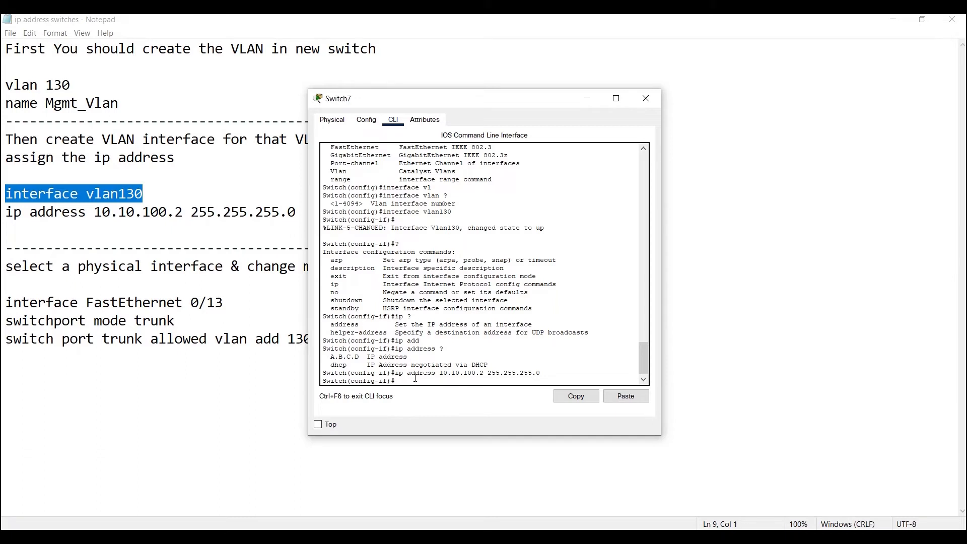
type("exit")
key("Return")
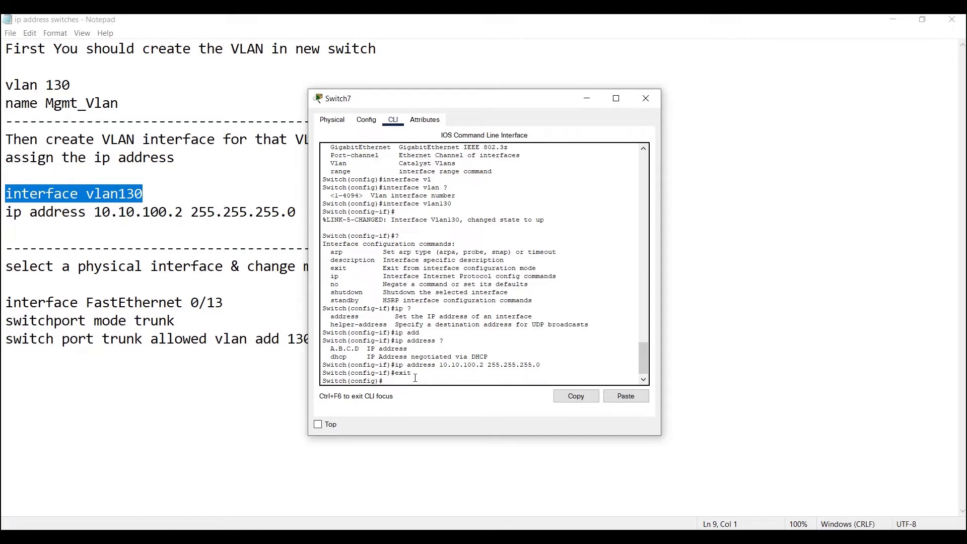
Switch to the Notepad notes and change the switchport mode command for FastEthernet 0/13 from trunk to access
left_click(674, 537)
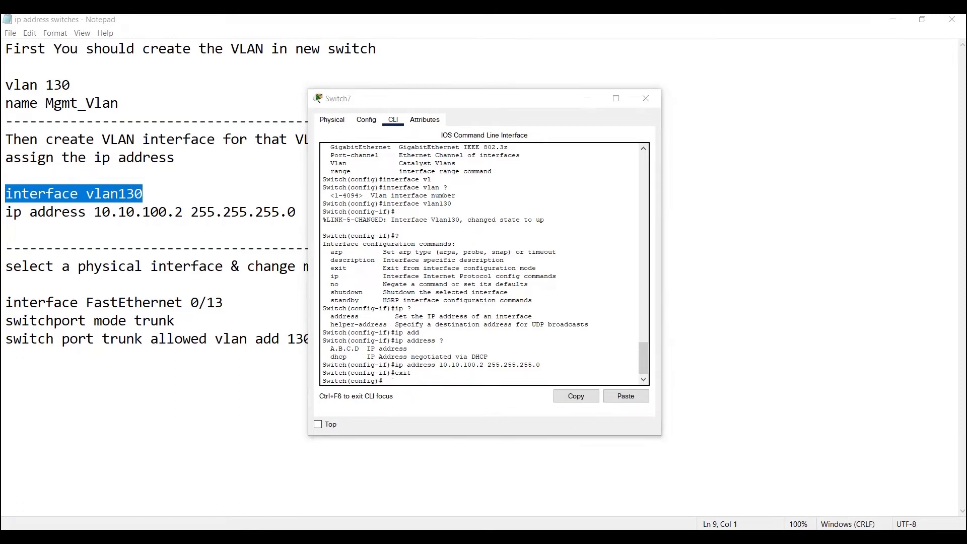
left_click_drag(301, 217, 6, 193)
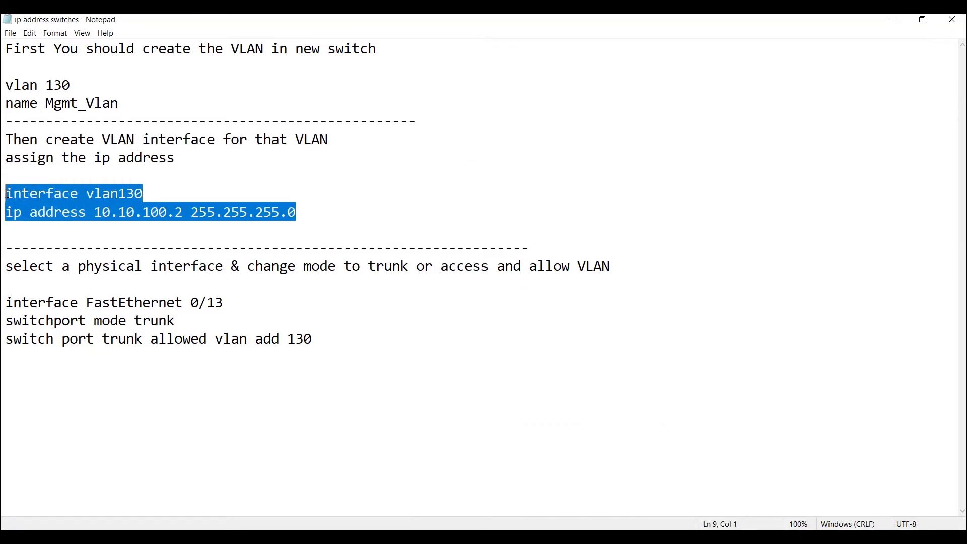
left_click_drag(235, 302, 3, 301)
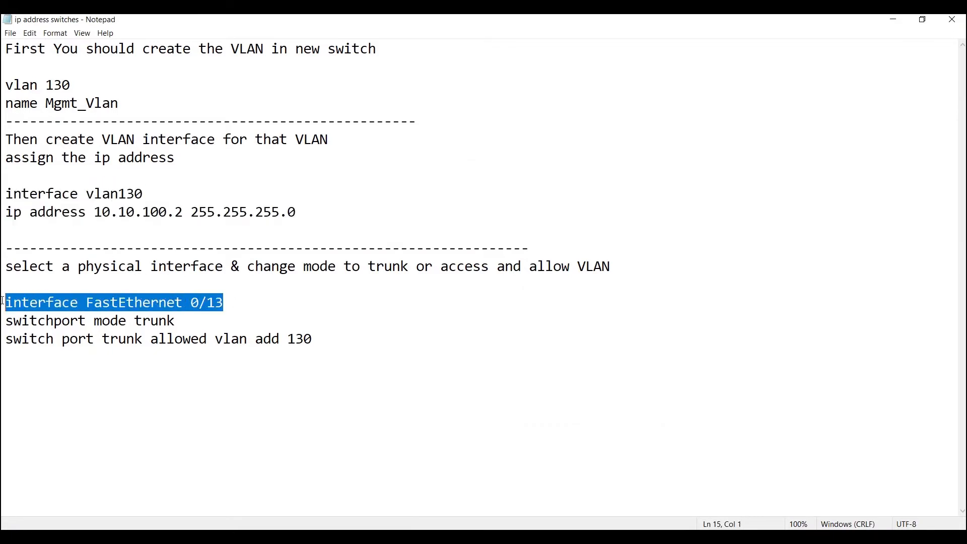
left_click(179, 322)
key("BackSpace")
key("BackSpace")
key("BackSpace")
key("BackSpace")
key("BackSpace")
type("access")
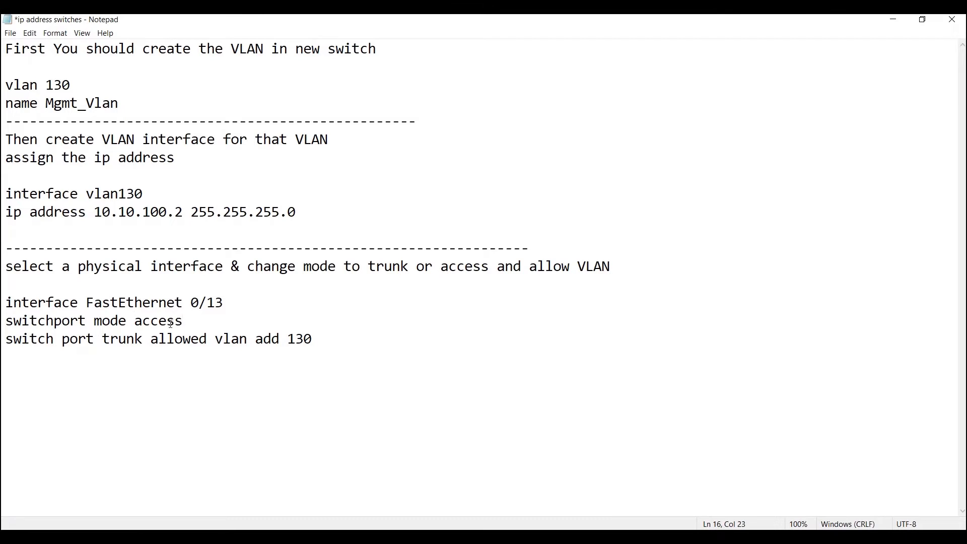
Replace trunk with access in the last command line of the notes
left_click(143, 339)
key("BackSpace")
key("BackSpace")
key("BackSpace")
key("BackSpace")
key("BackSpace")
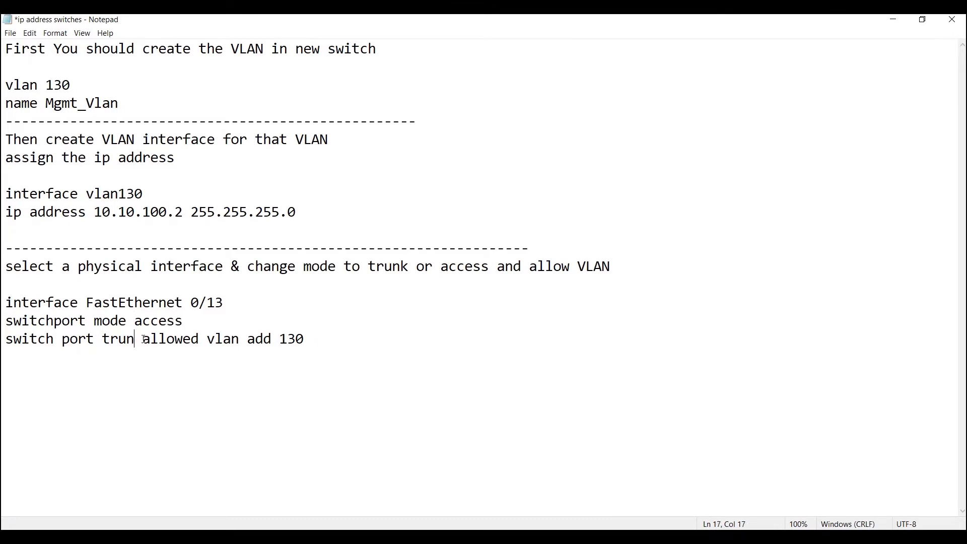
type("access")
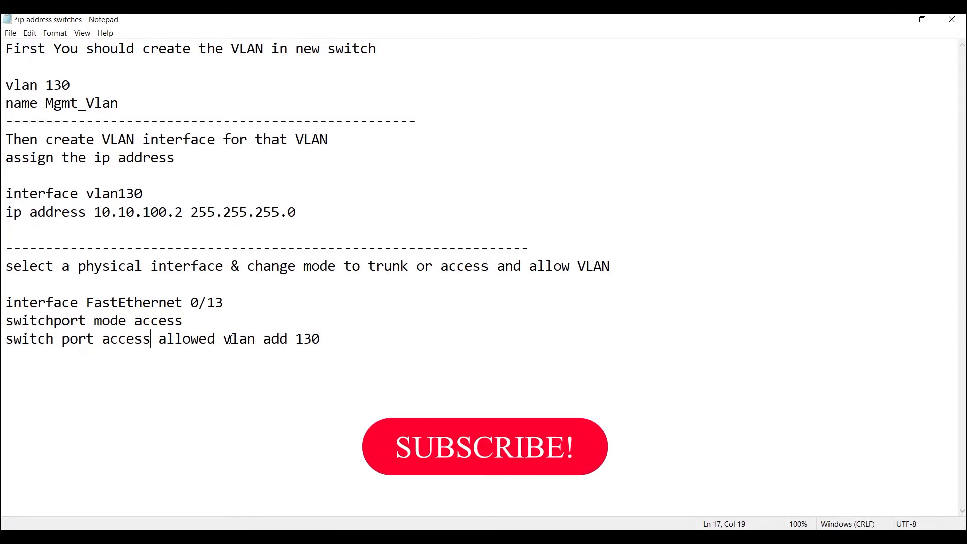
Remove the words allowed and add from the last notes line so it reads switch port access vlan 130
left_click(224, 339)
key("BackSpace")
key("BackSpace")
key("BackSpace")
key("BackSpace")
key("BackSpace")
key("BackSpace")
key("BackSpace")
key("BackSpace")
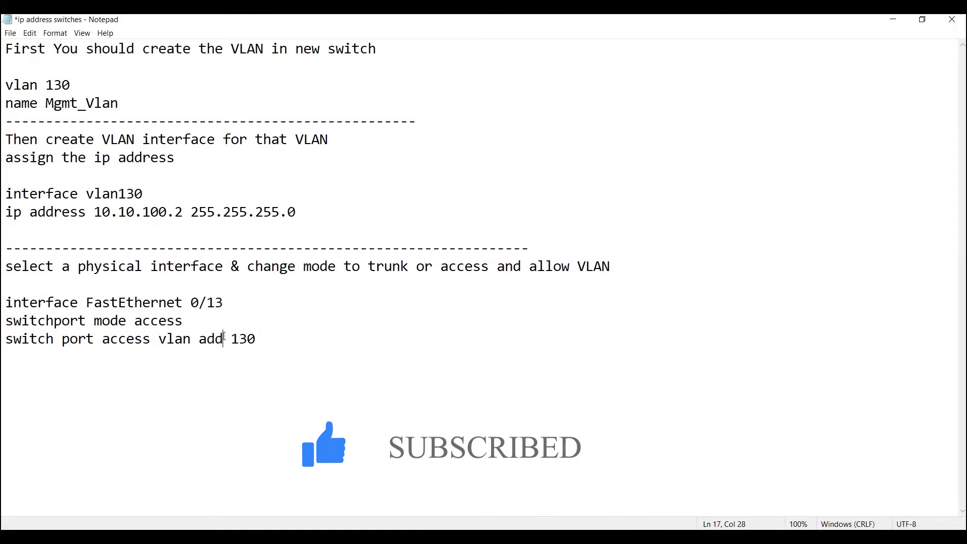
key("BackSpace")
key("BackSpace")
key("BackSpace")
key("BackSpace")
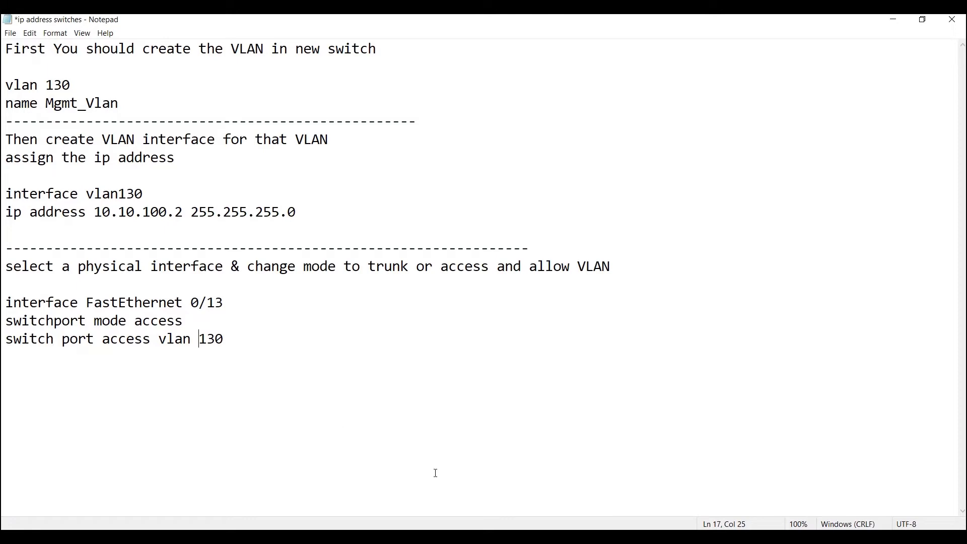
Switch to the Switch7 CLI in Packet Tracer and enter interface fastEthernet 0/13, consulting the command help for interface types and numbers
left_click(674, 536)
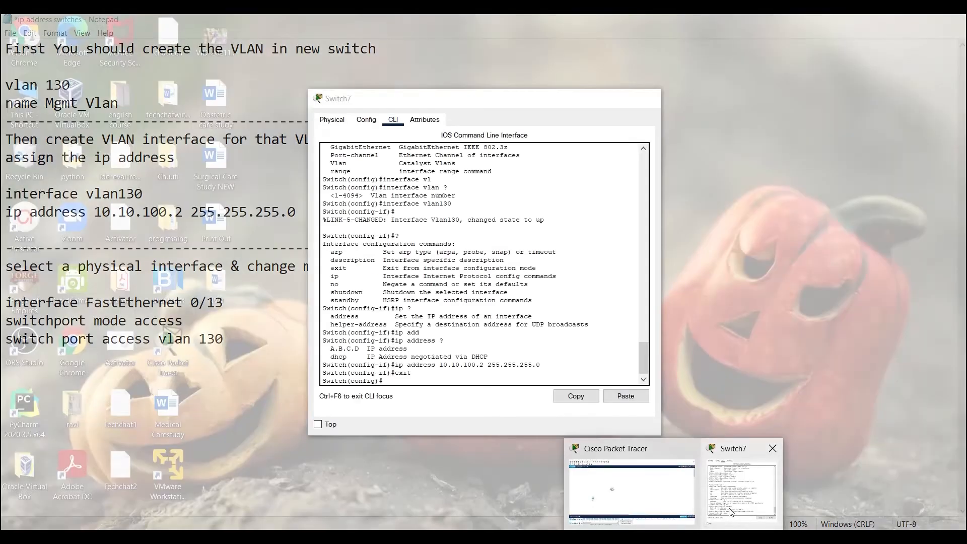
left_click(732, 515)
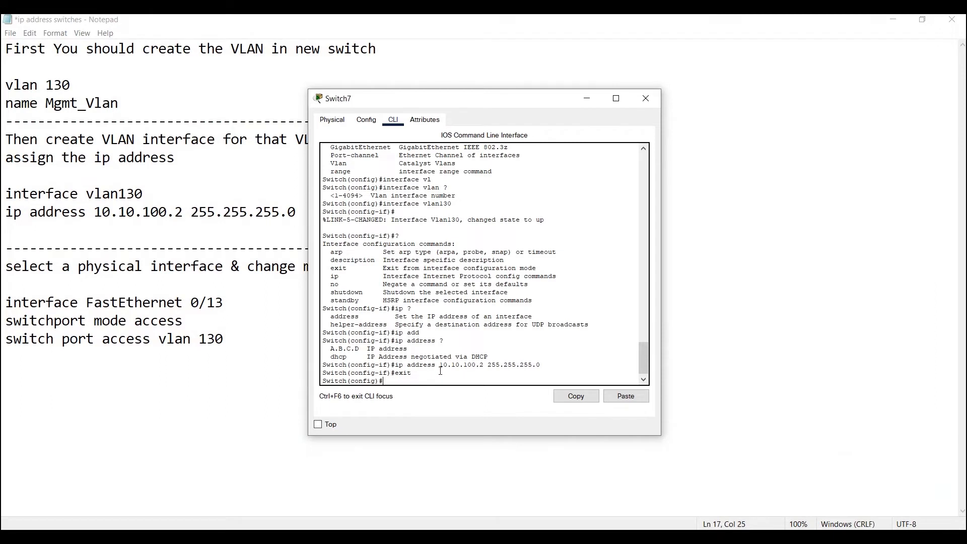
type("inte")
key("Tab")
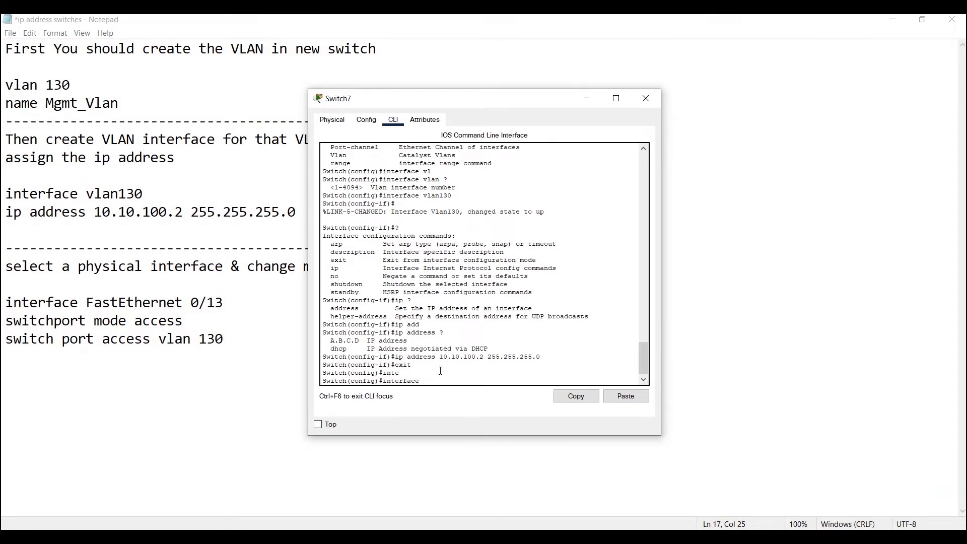
type("?")
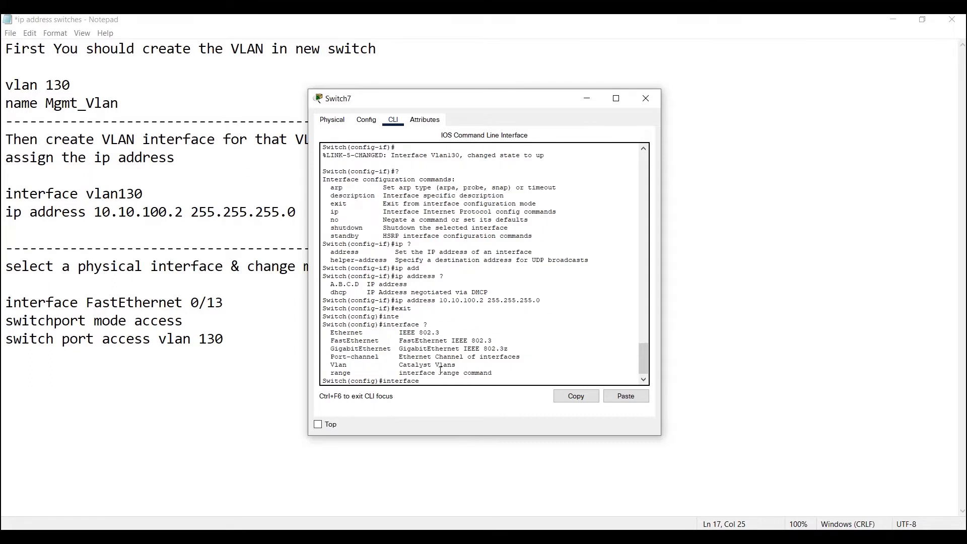
type("fas")
key("Tab")
type("?")
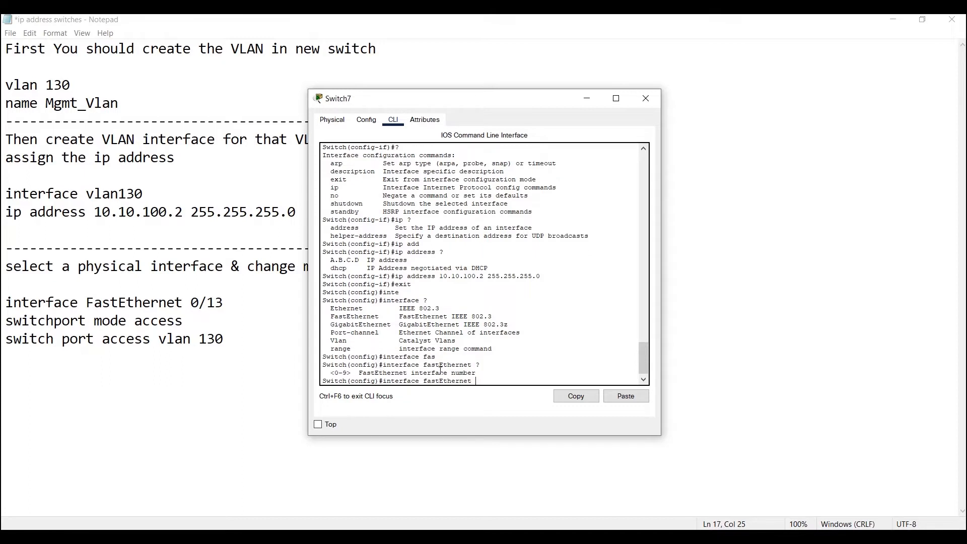
type("0/13")
key("Return")
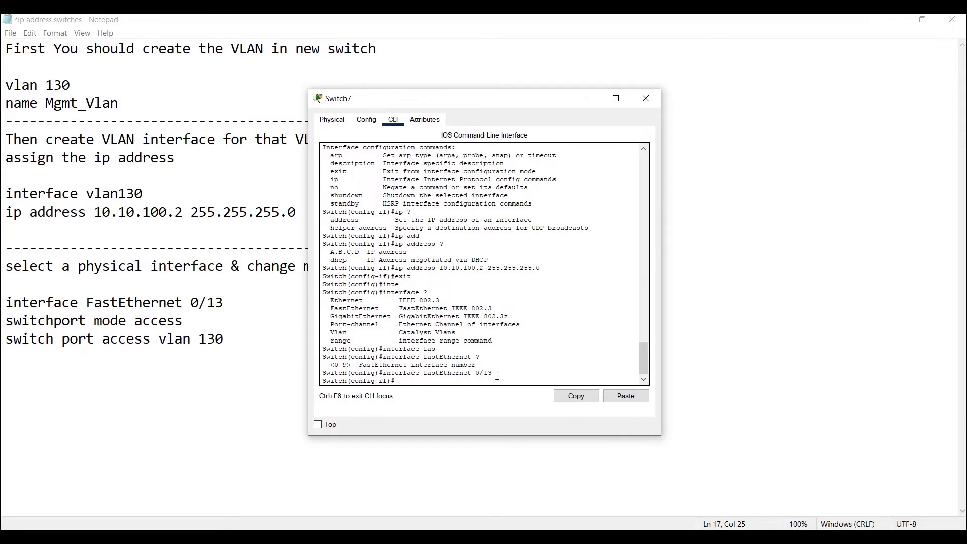
left_click_drag(493, 373, 385, 374)
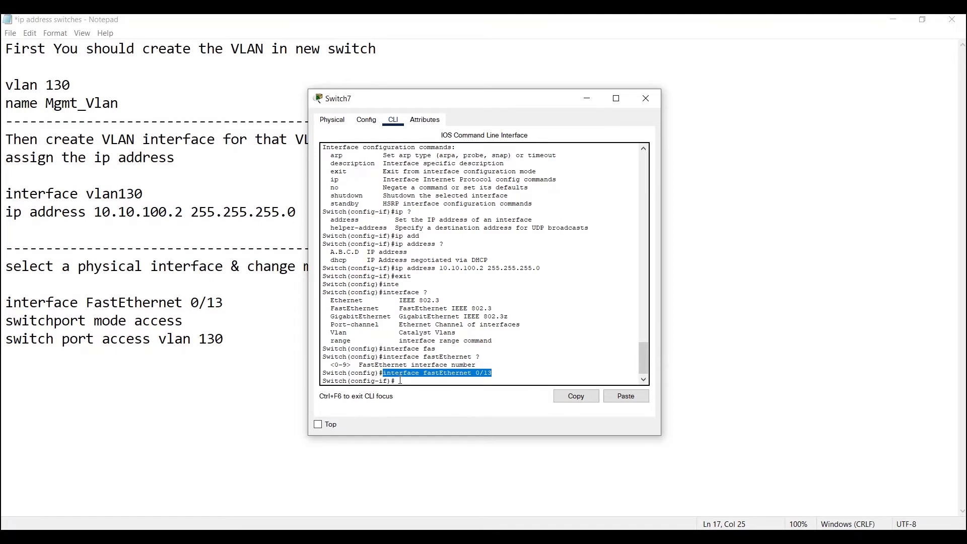
left_click(401, 381)
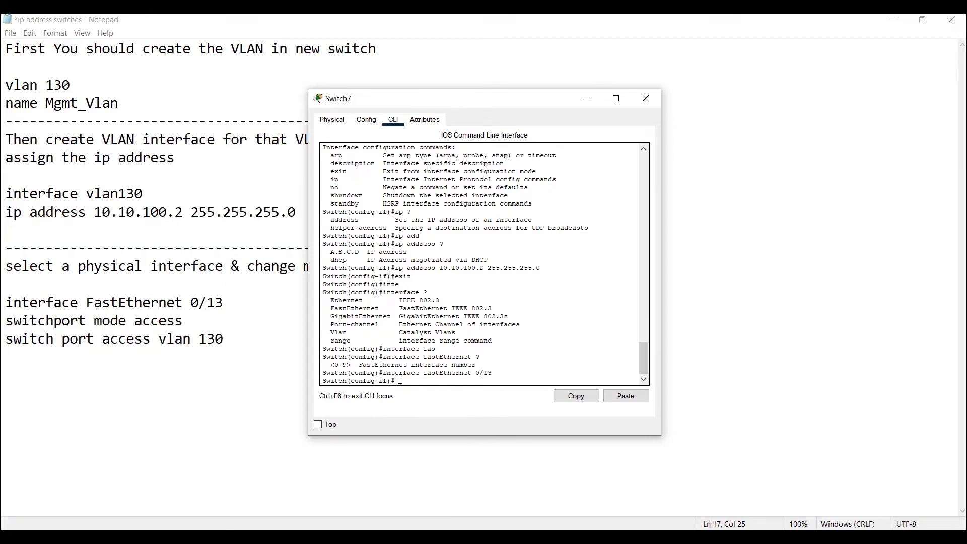
List the interface configuration commands, examine the switchport entry, and start a switchport command with its options listed
type("?")
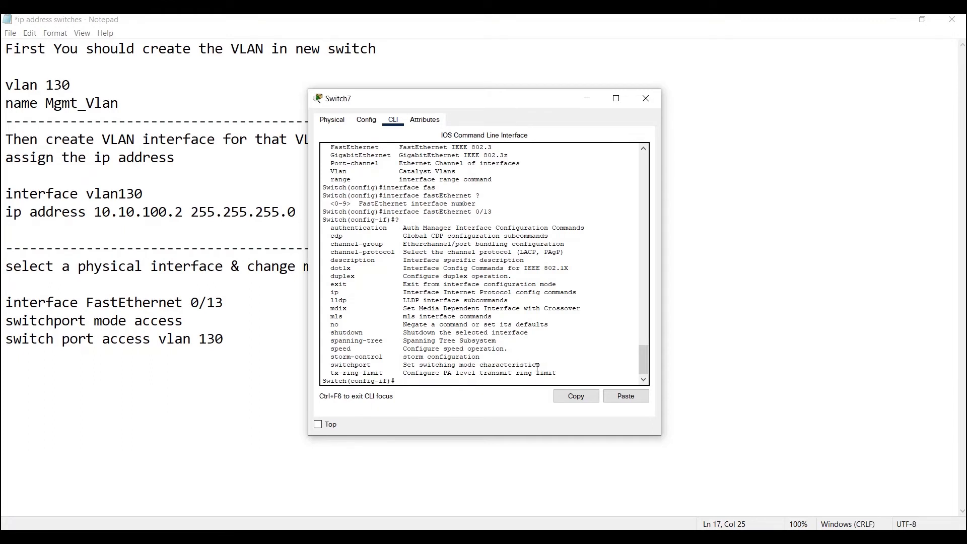
left_click_drag(540, 365, 334, 366)
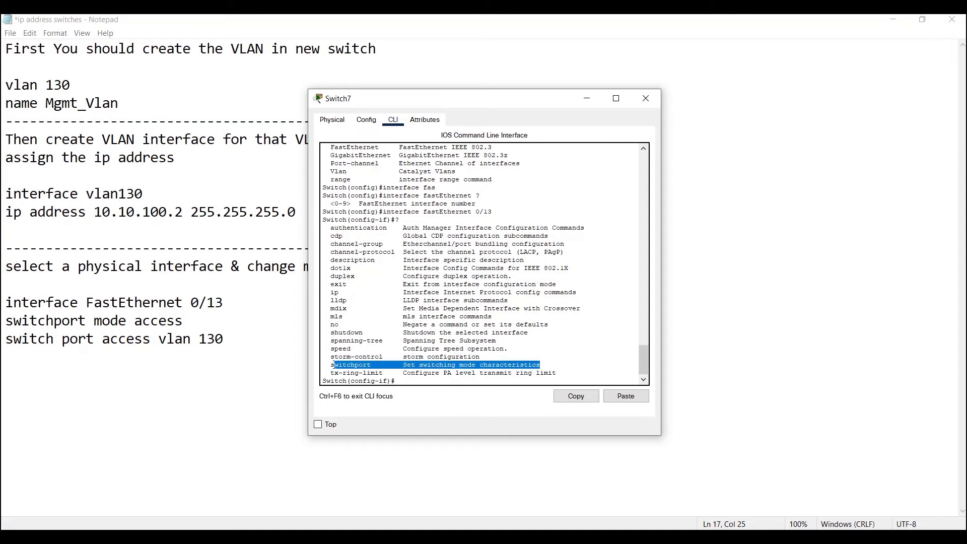
left_click(407, 381)
type("swi")
key("Tab")
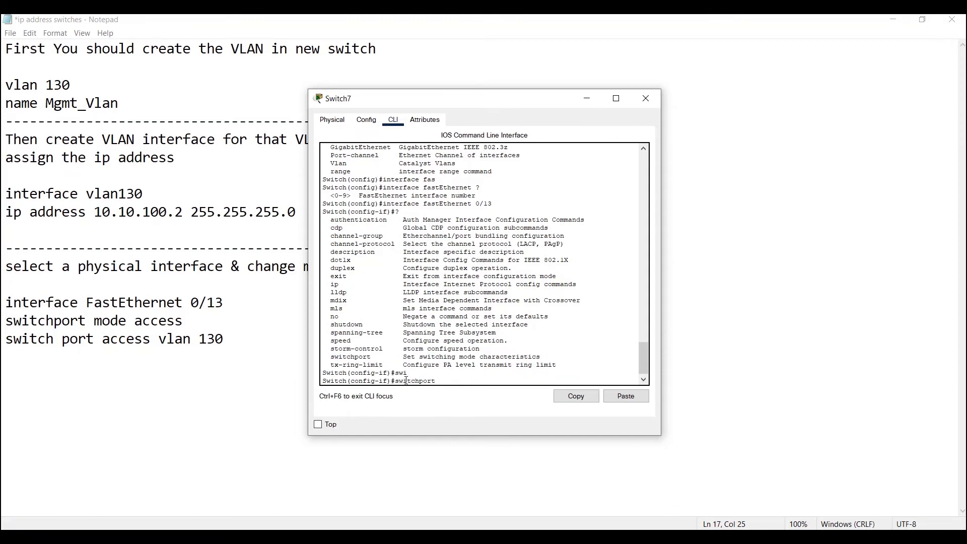
type("?")
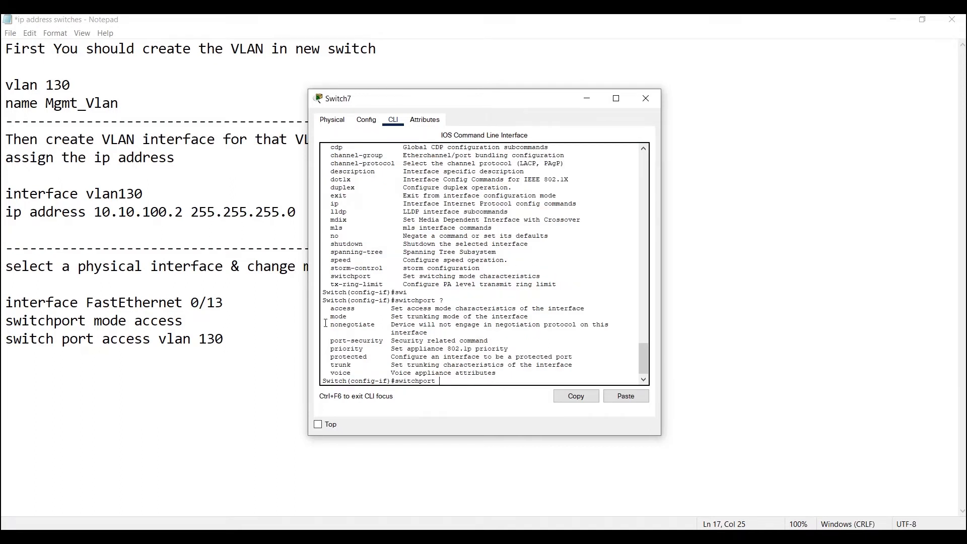
Set FastEthernet 0/13 to access mode with switchport mode access, consulting the command help for the available modes
left_click_drag(325, 322, 509, 321)
left_click(450, 379)
type("mo")
key("Tab")
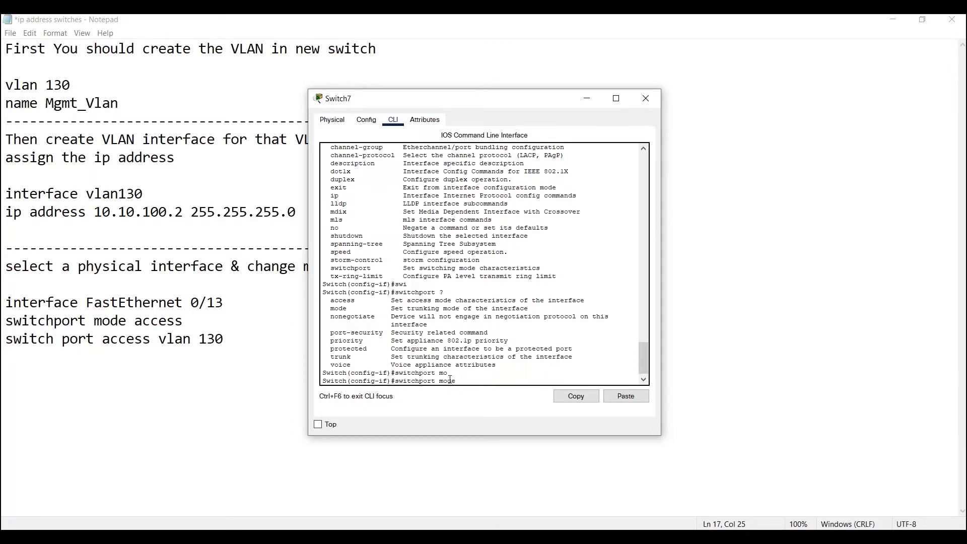
type("?")
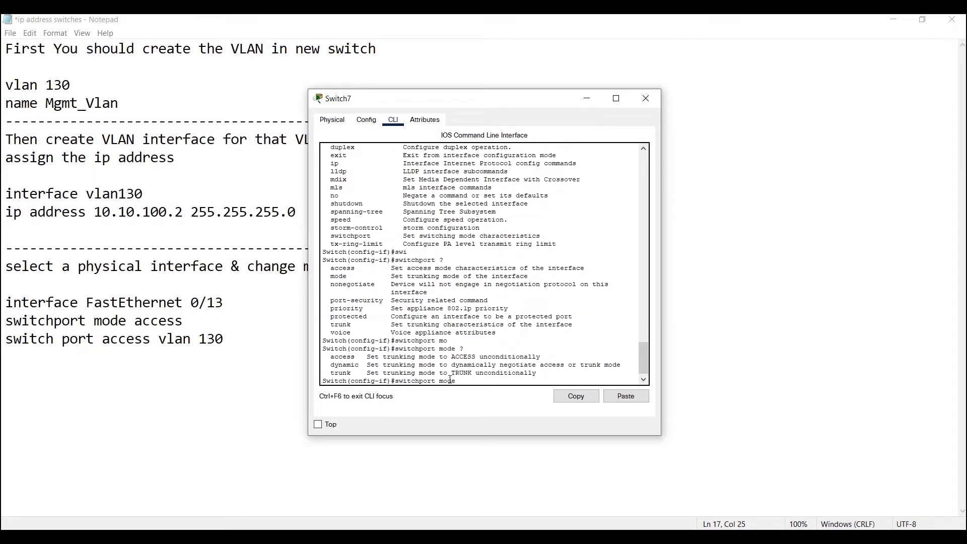
type("acc")
key("Tab")
type("?")
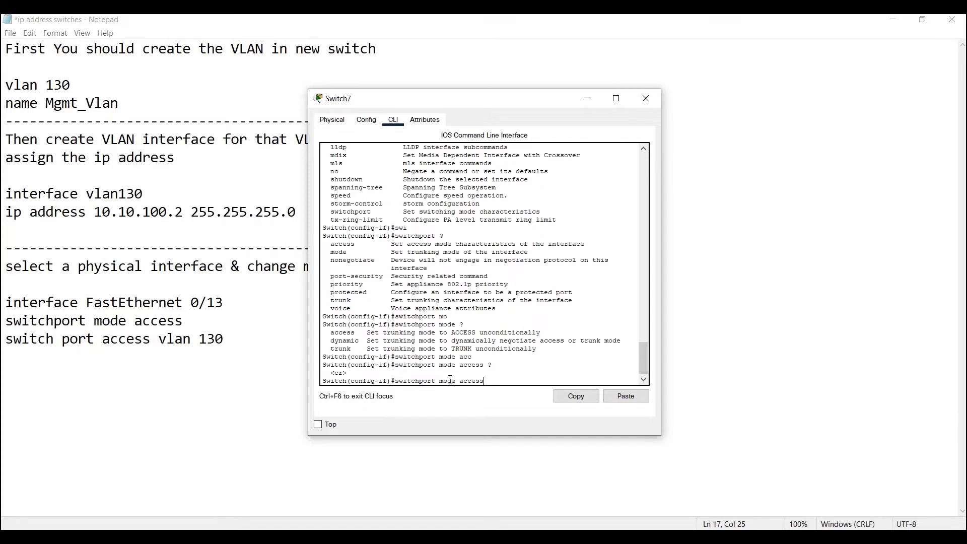
key("Return")
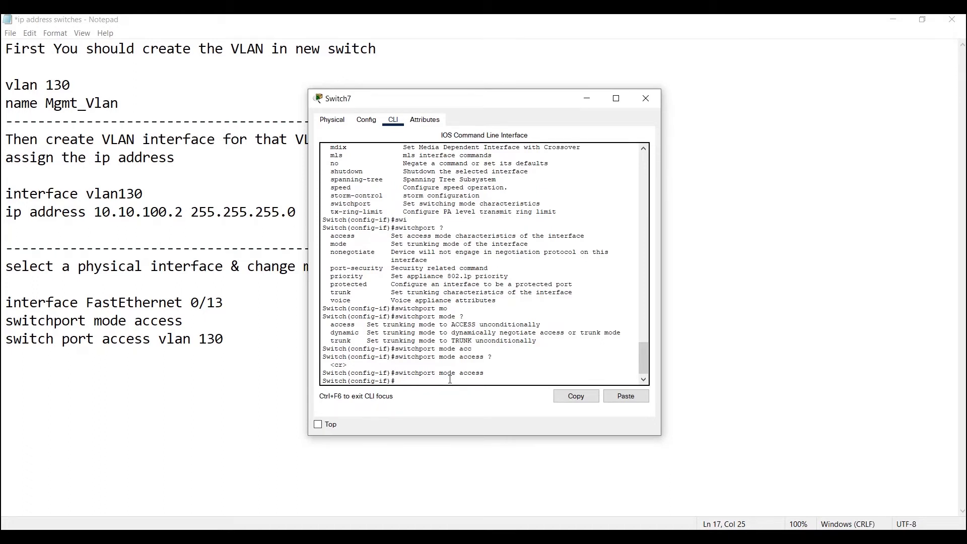
key("Return")
key("Return")
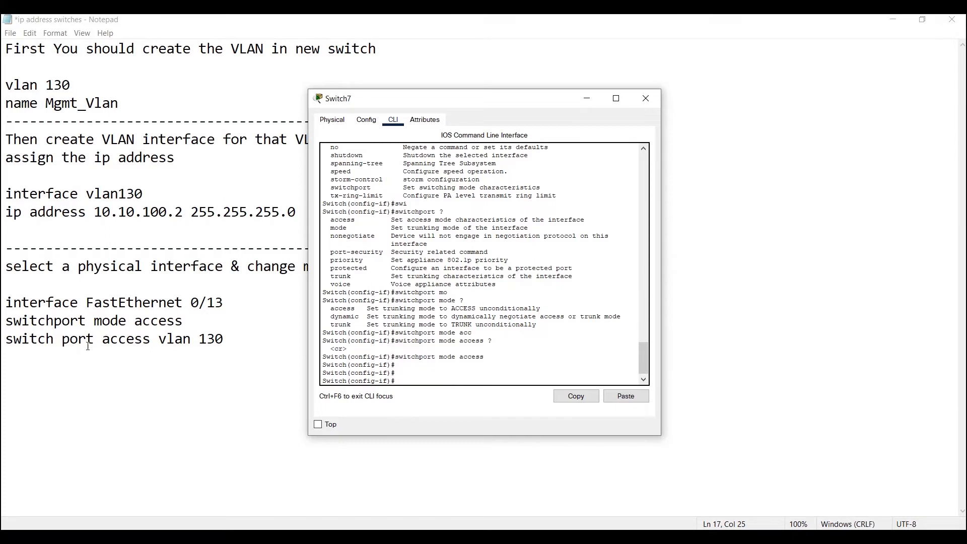
Join switch and port into switchport in the last line of the Notepad notes and return to the Switch7 CLI
left_click(62, 338)
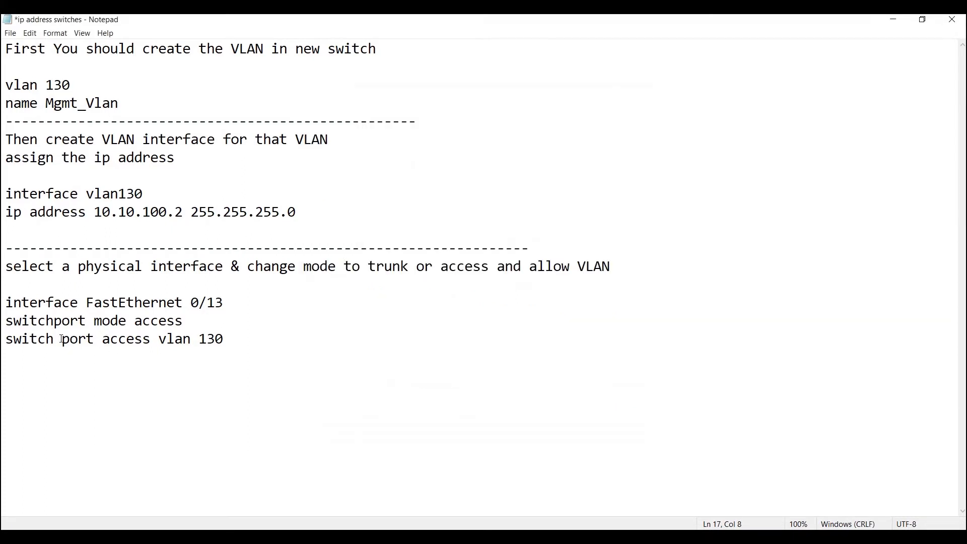
key("BackSpace")
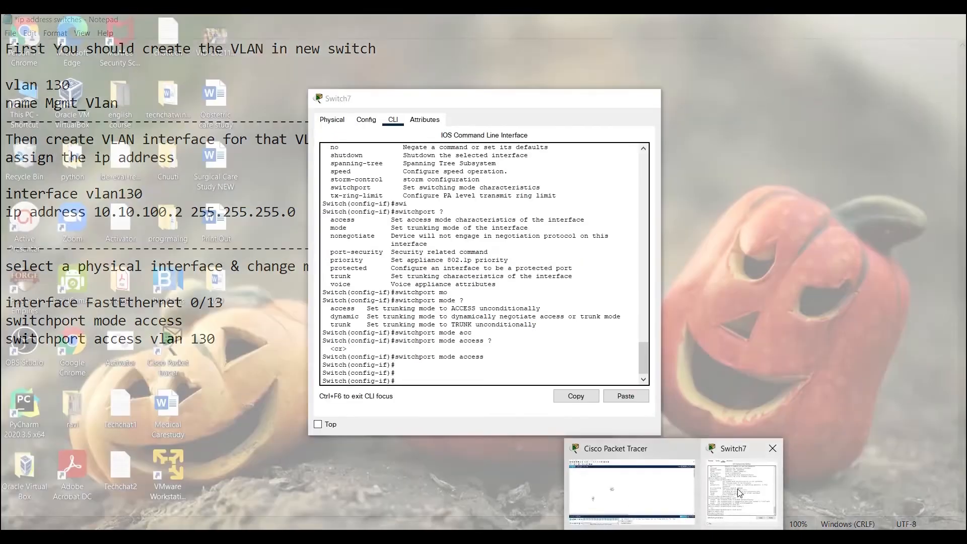
left_click(738, 491)
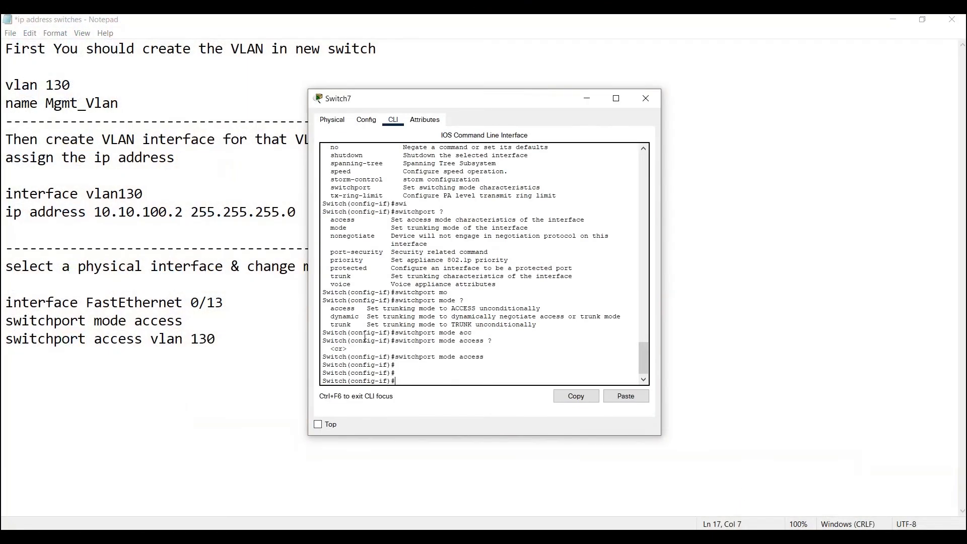
Start another switchport command on the interface, list its options, and examine the access and trunk entries
type("swi")
key("Tab")
type("?")
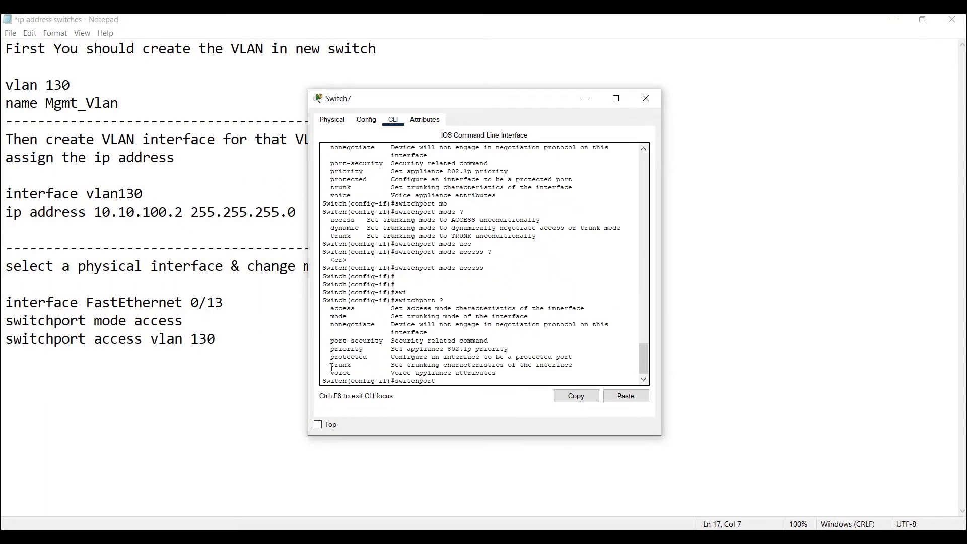
left_click_drag(333, 308, 587, 307)
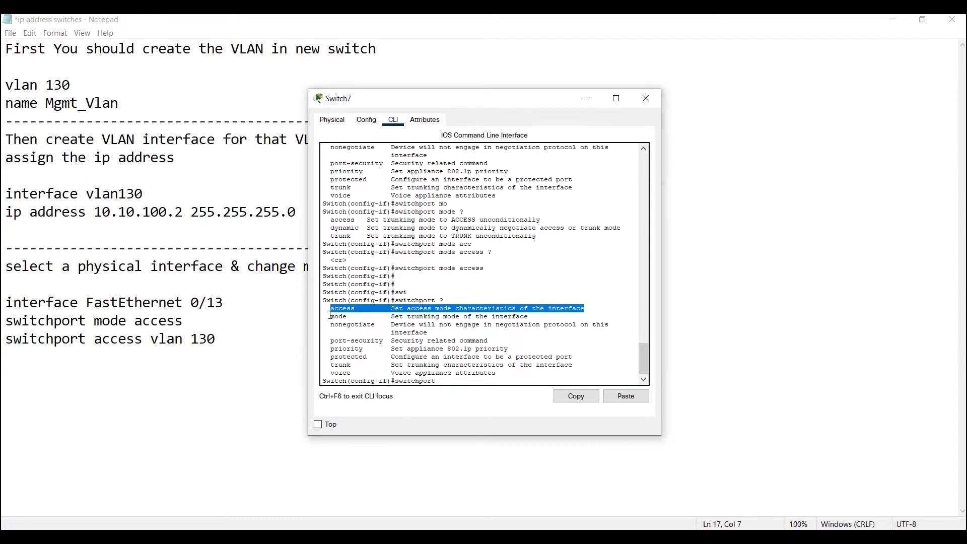
left_click_drag(328, 364, 350, 366)
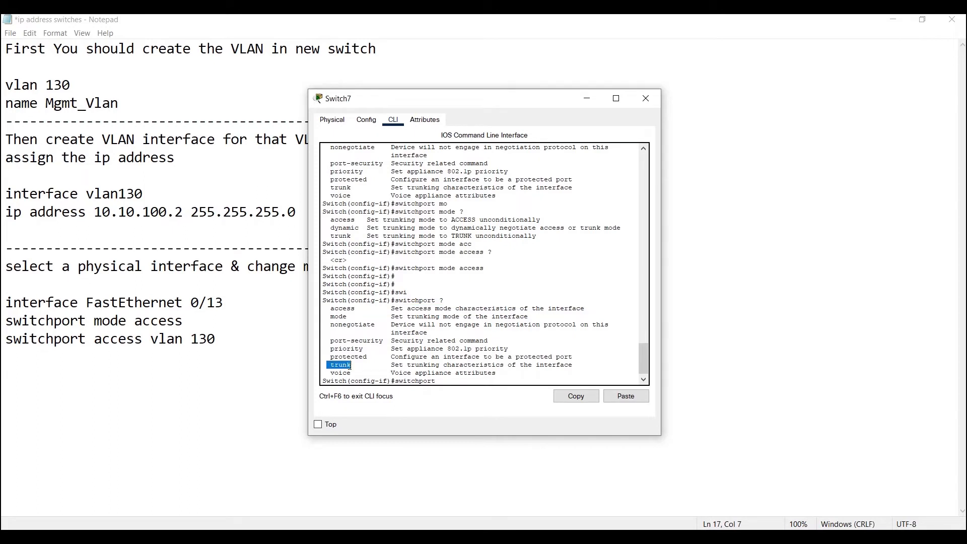
Complete the command as switchport access vlan 130, consulting the command help for the access and VLAN ID options
left_click(333, 306)
type("acc")
key("Tab")
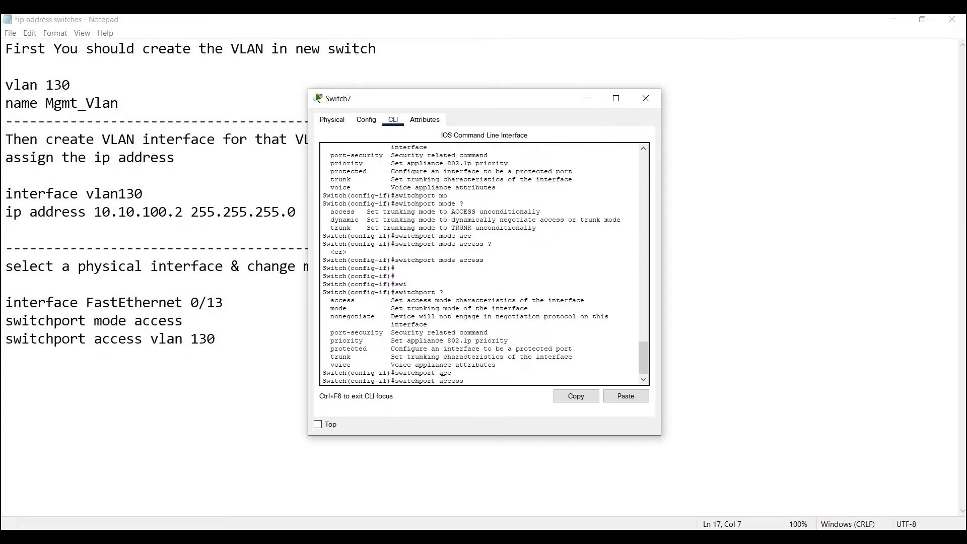
type("?")
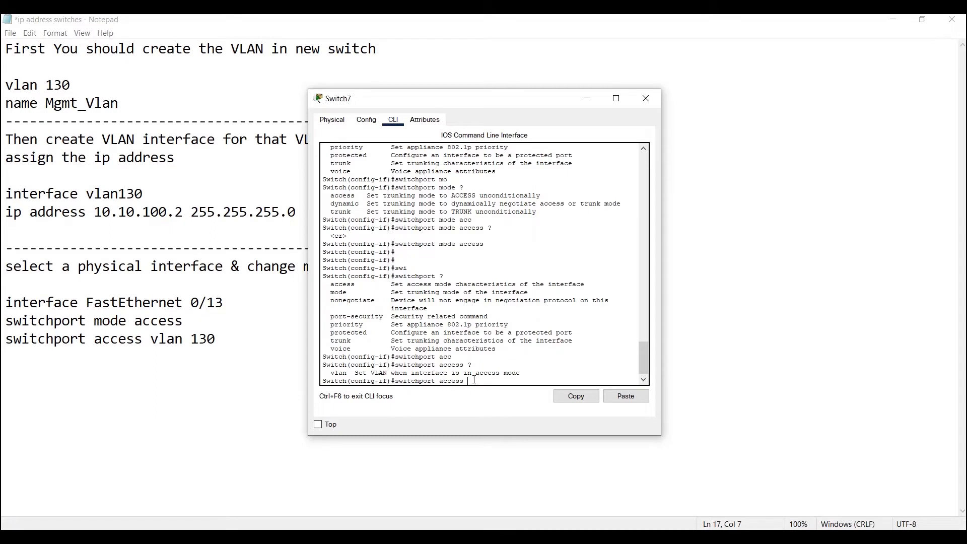
type("vl")
key("Tab")
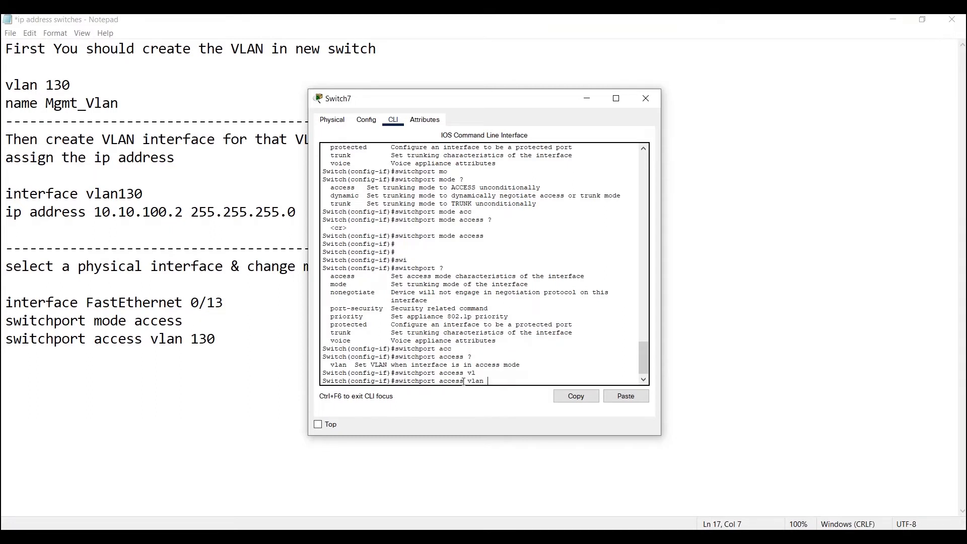
type("?")
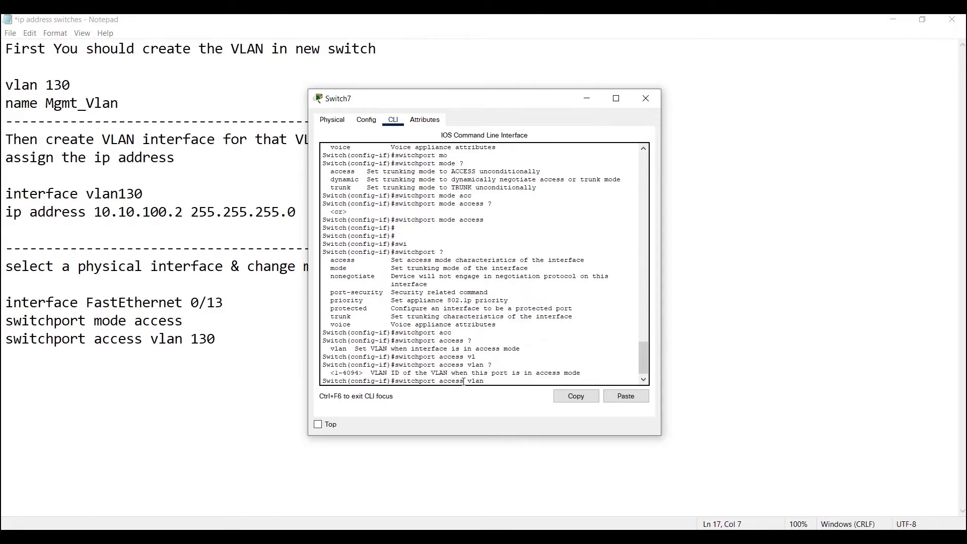
type("130")
Switch to the Notepad notes and review the switchport mode access and switchport access vlan 130 lines
left_click_drag(183, 321, 7, 318)
left_click_drag(227, 340, 3, 325)
left_click(35, 321)
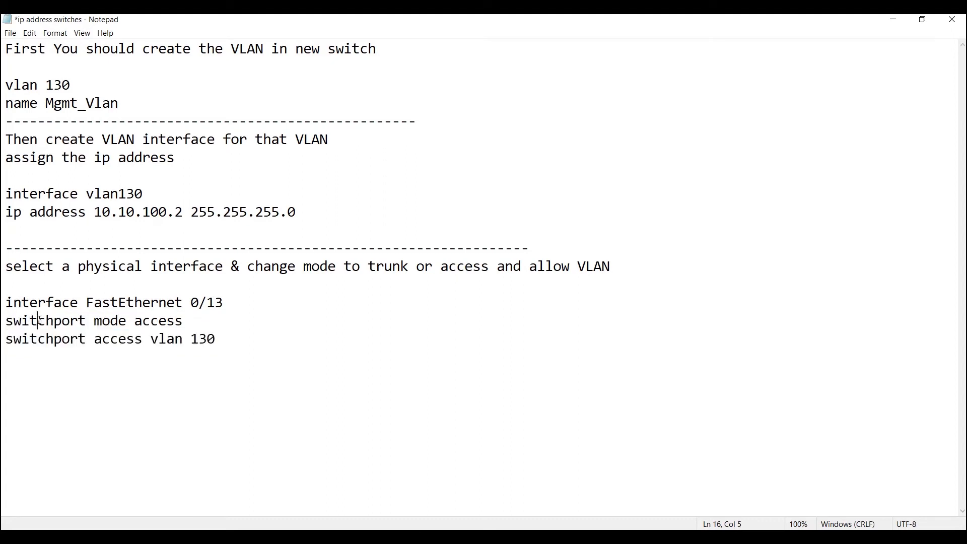
left_click_drag(185, 323, 4, 319)
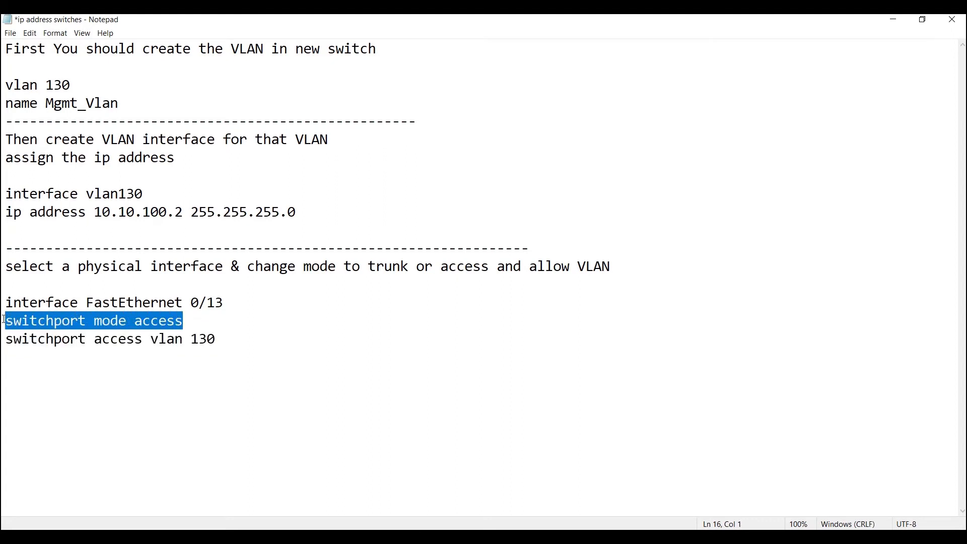
left_click(221, 341)
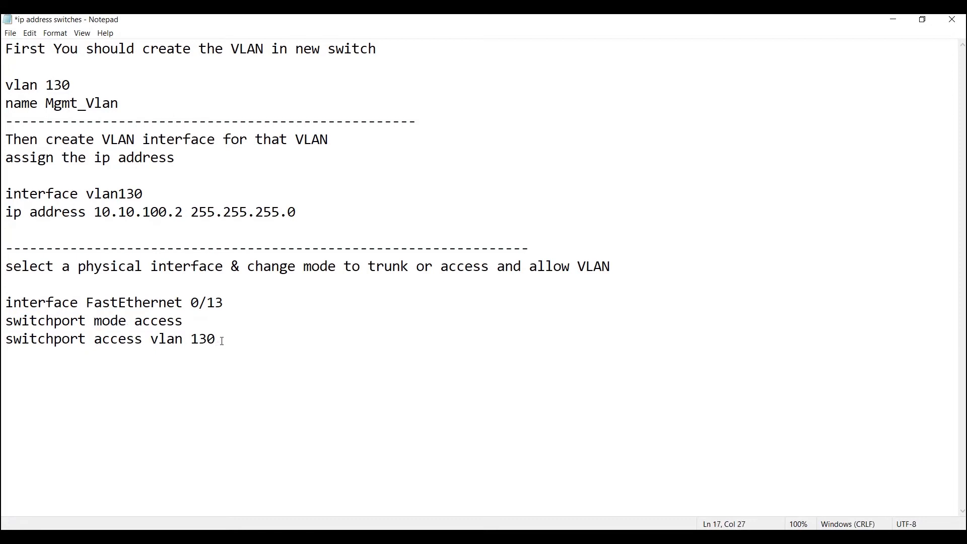
left_click_drag(212, 340, 9, 336)
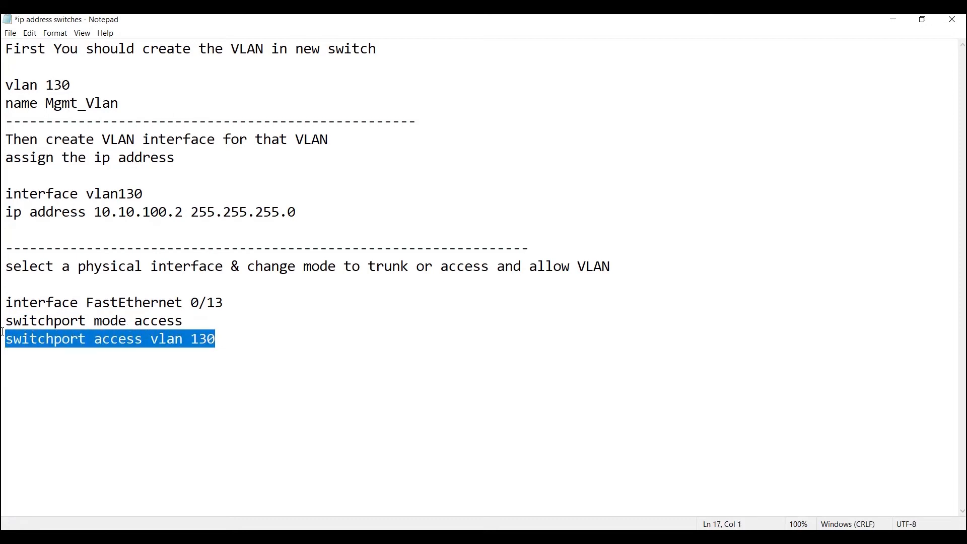
Return to the Switch7 CLI, execute switchport access vlan 130, and leave configuration mode with the end command
mouse_move(675, 537)
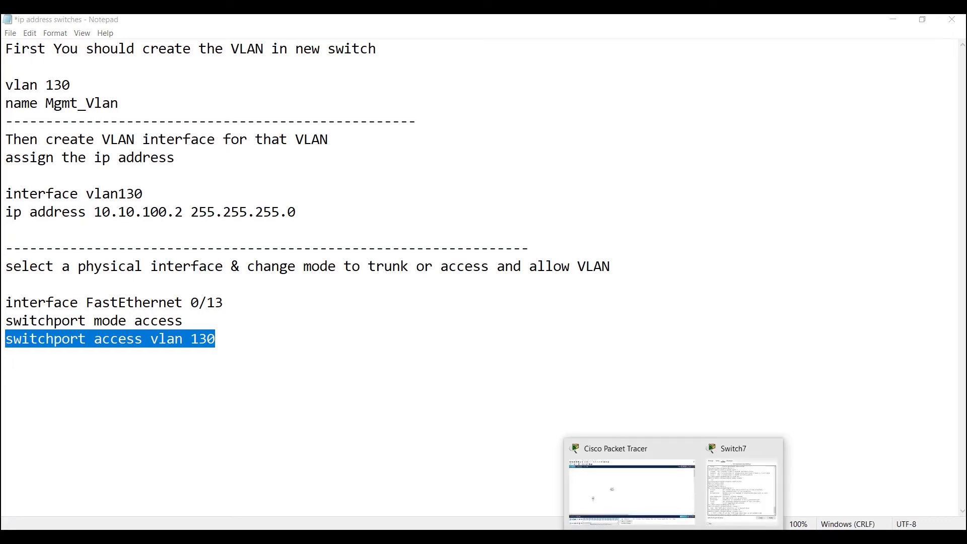
left_click(732, 501)
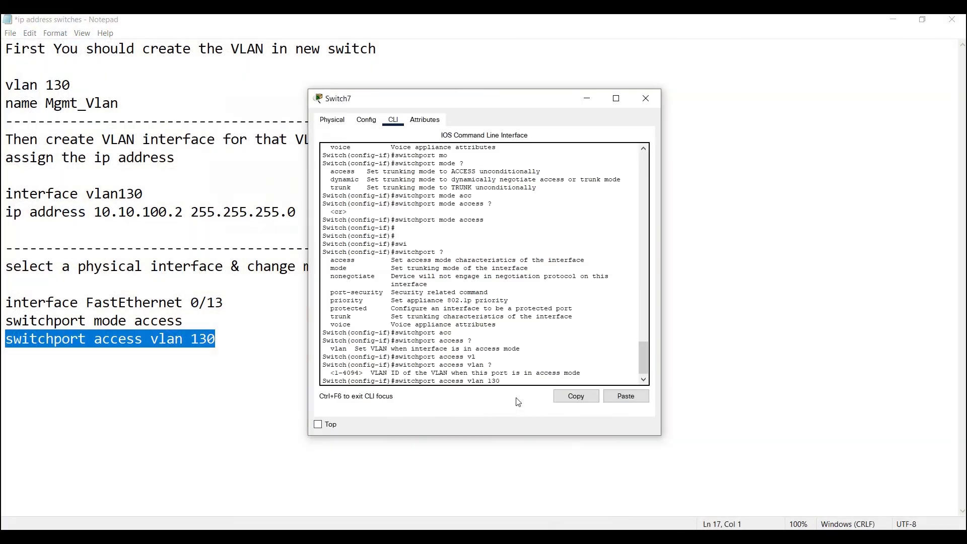
key("Return")
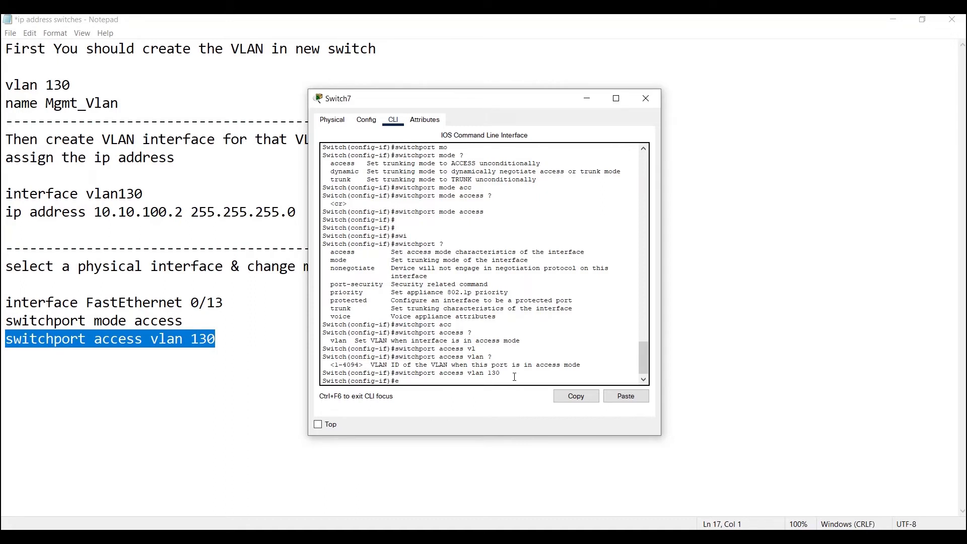
type("nd")
key("Return")
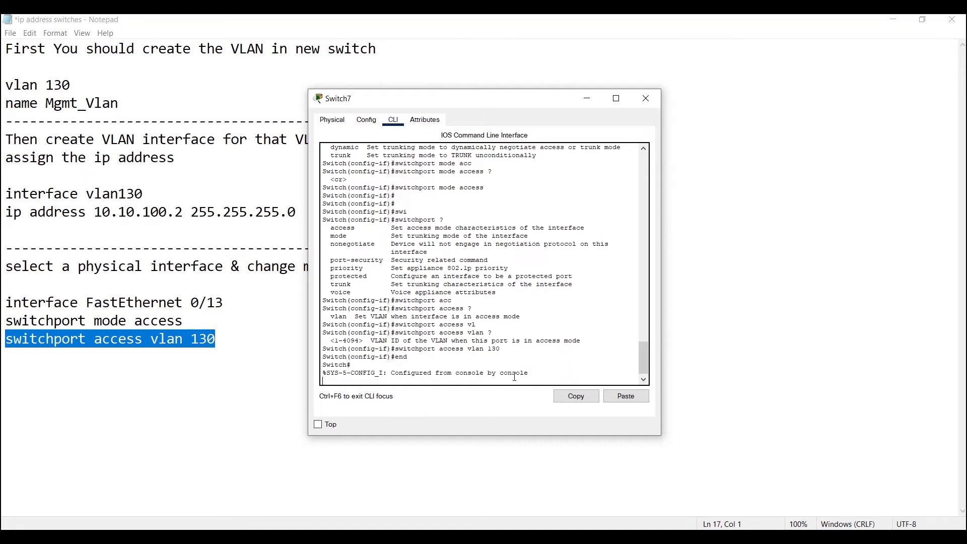
key("Return")
key("Return")
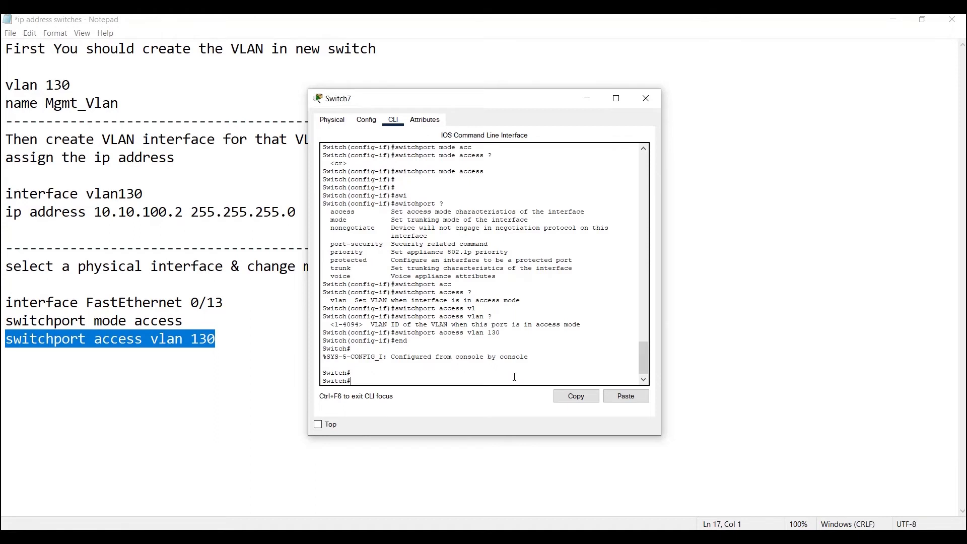
Display the switch's full running configuration with show running-config, paging through to its end
type("sh")
key("Tab")
type("run")
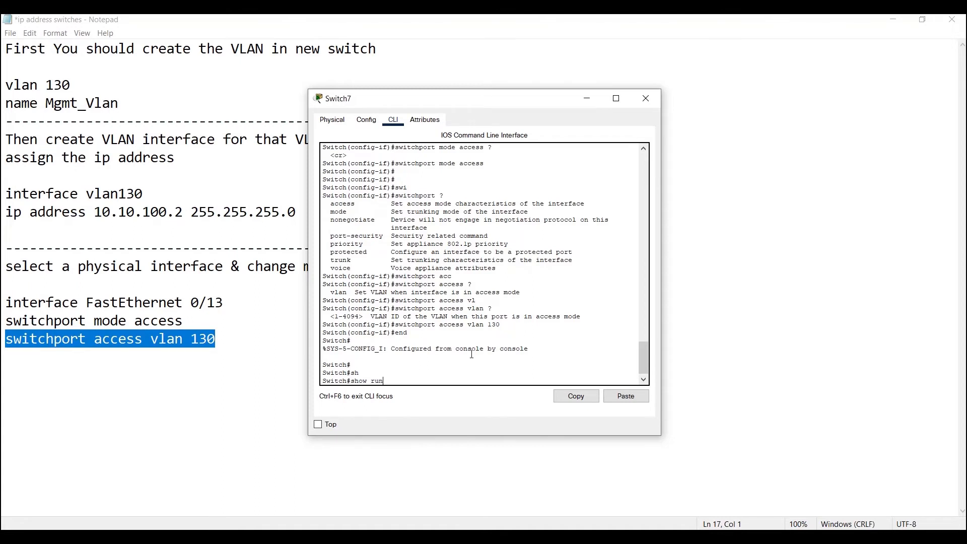
key("Tab")
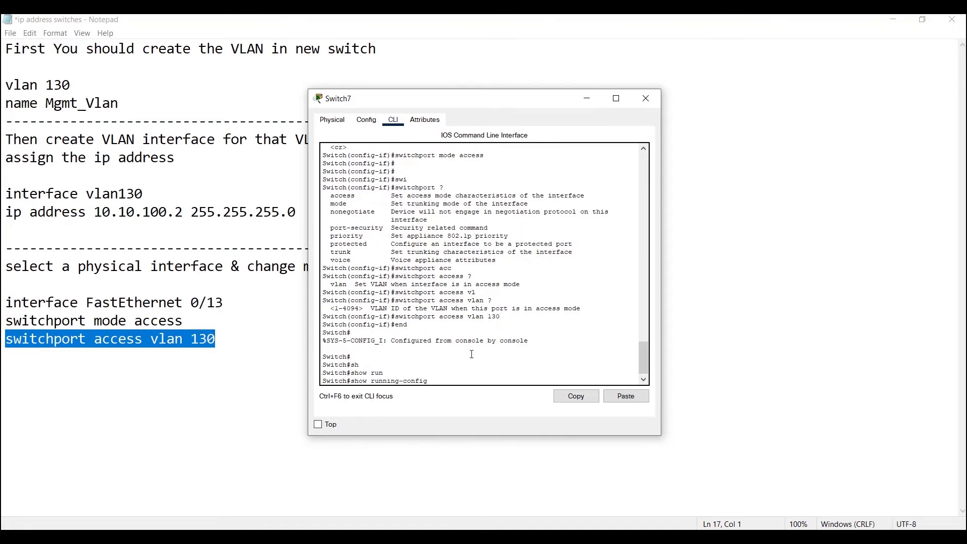
key("space")
key("space")
key("space")
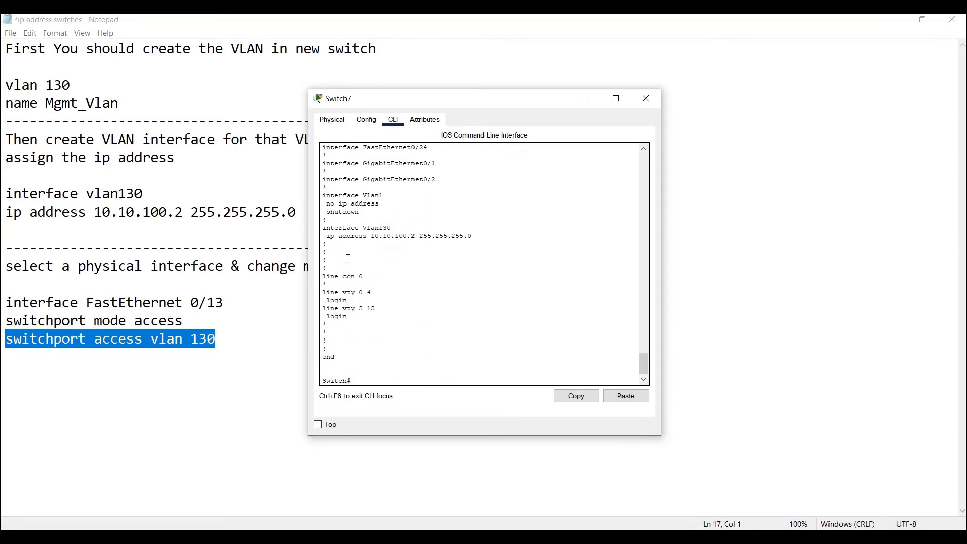
Examine the interface Vlan130 and FastEthernet0/13 entries in the running configuration
left_click_drag(487, 238, 317, 224)
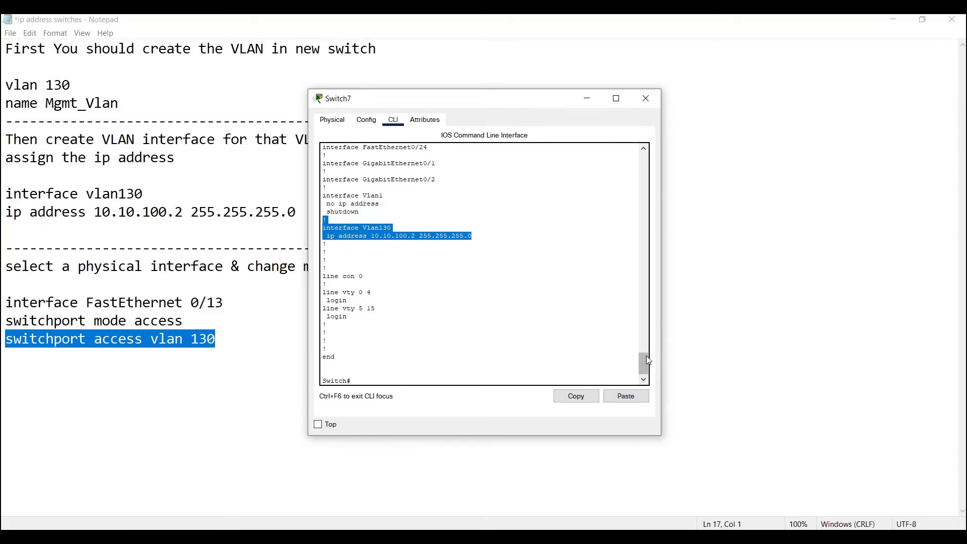
left_click_drag(647, 361, 638, 337)
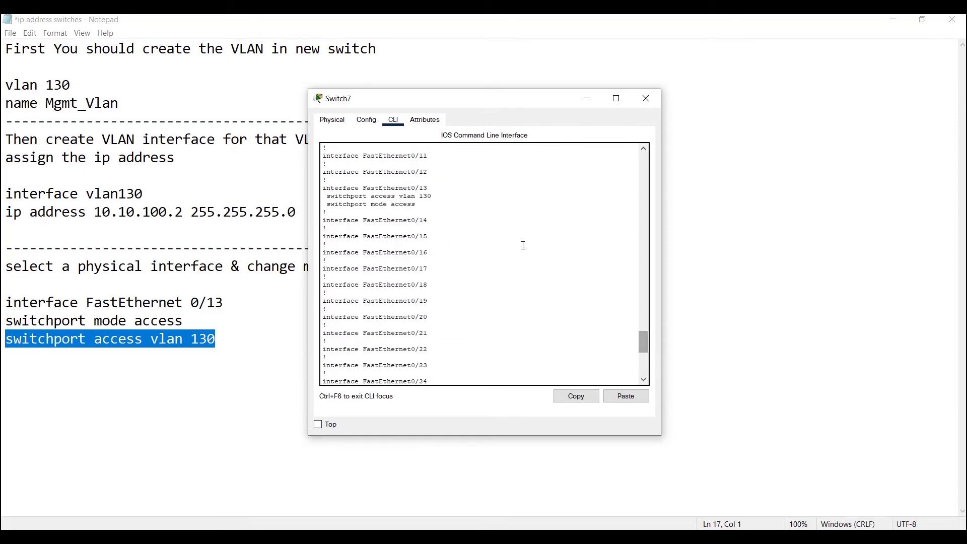
left_click_drag(434, 205, 319, 189)
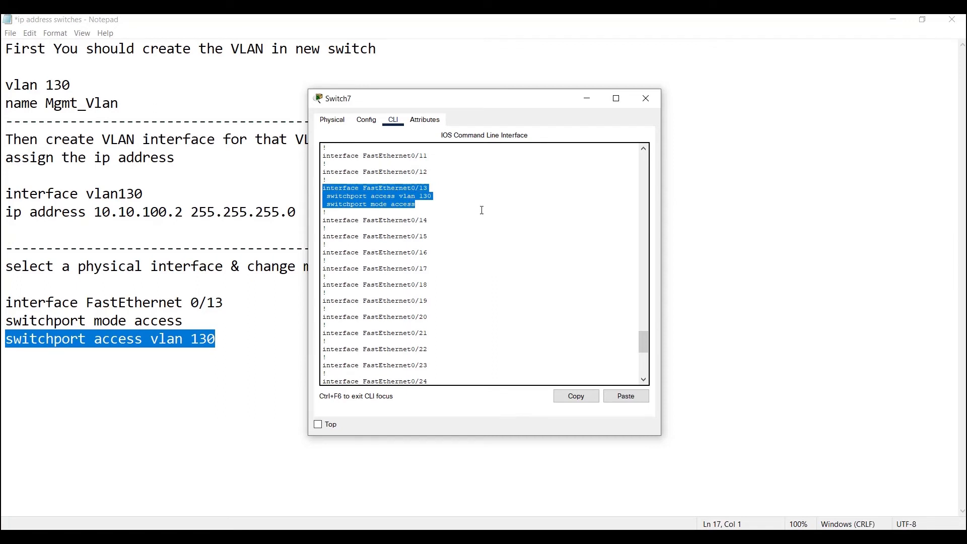
left_click_drag(645, 348, 645, 369)
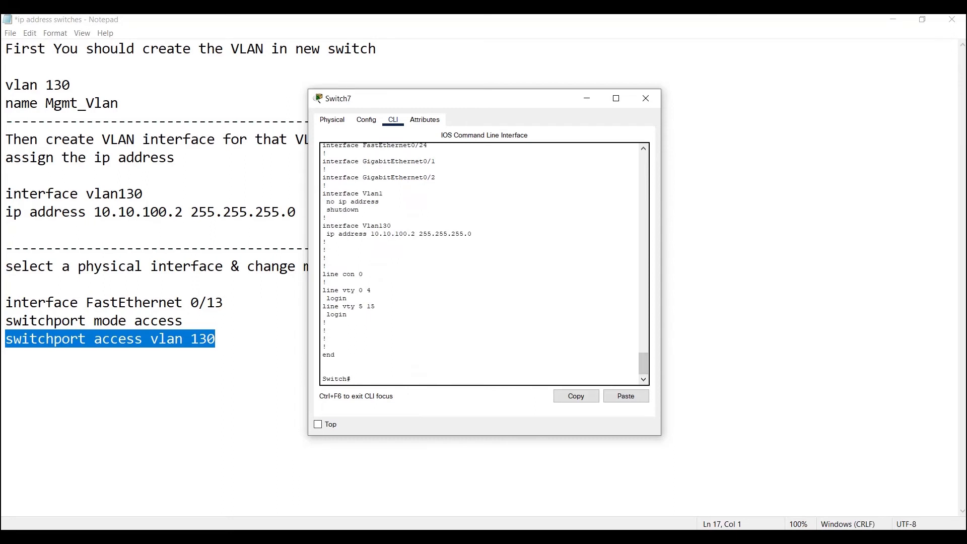
Switch to the Notepad notes and review the VLAN creation, VLAN interface addressing, and FastEthernet 0/13 switchport commands
key("alt+Tab")
left_click_drag(127, 106, 2, 93)
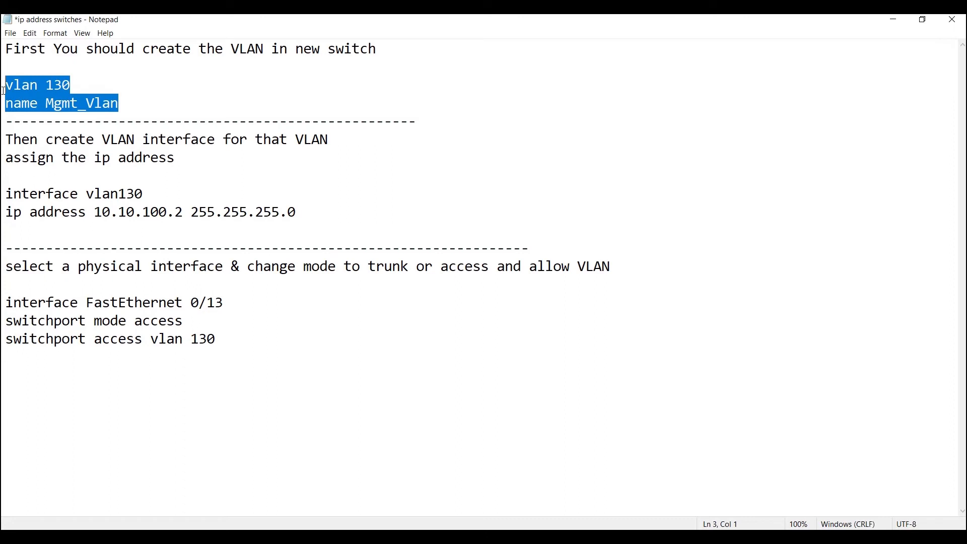
left_click(321, 214)
left_click_drag(322, 213, 3, 202)
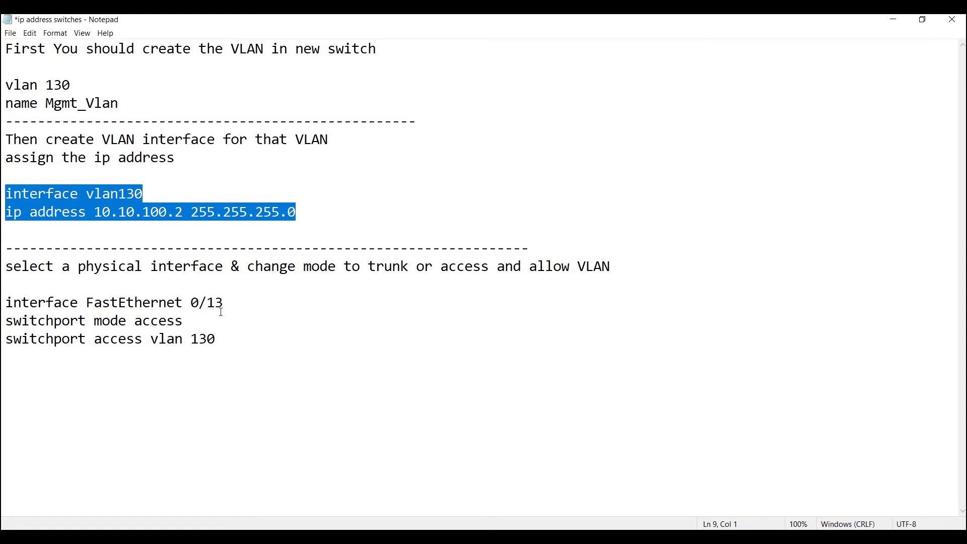
left_click_drag(231, 305, 2, 301)
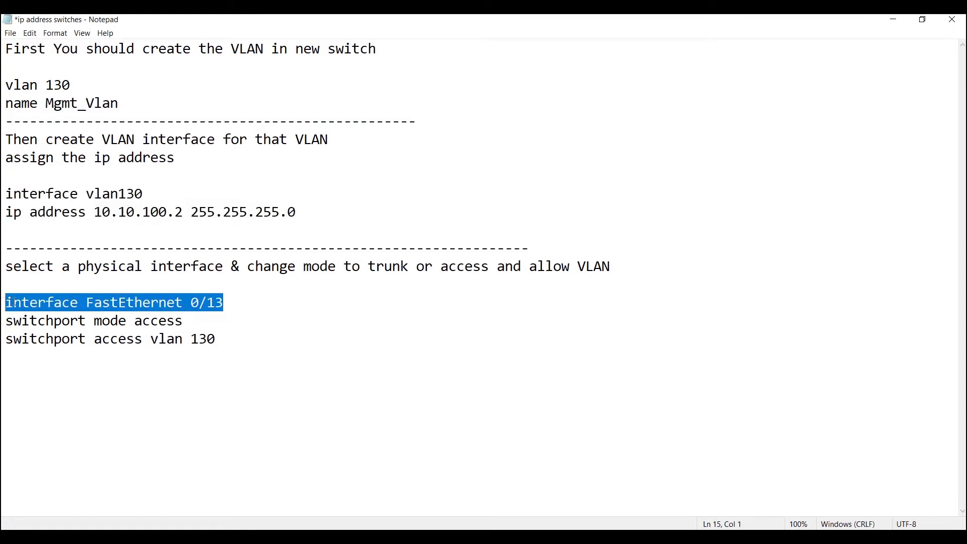
left_click_drag(192, 319, 3, 322)
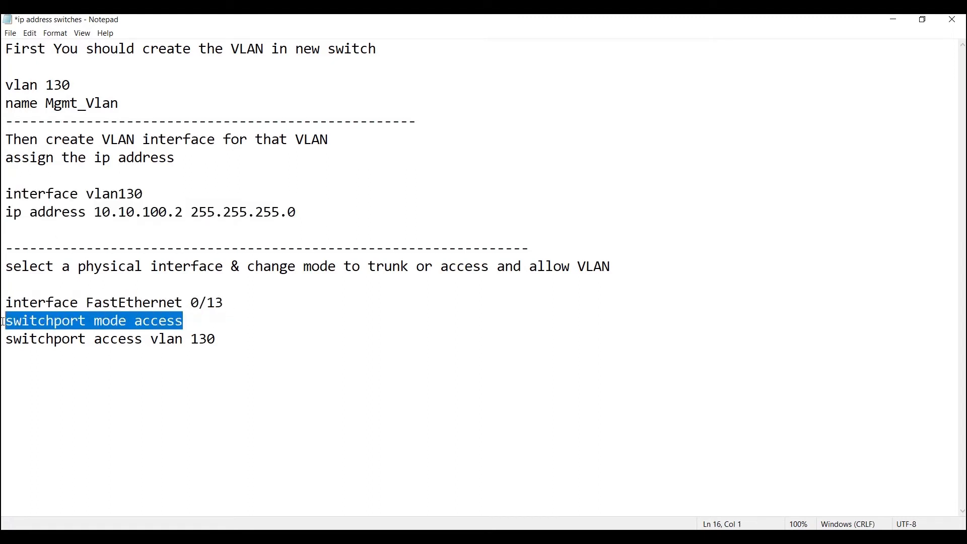
left_click_drag(225, 342, 4, 344)
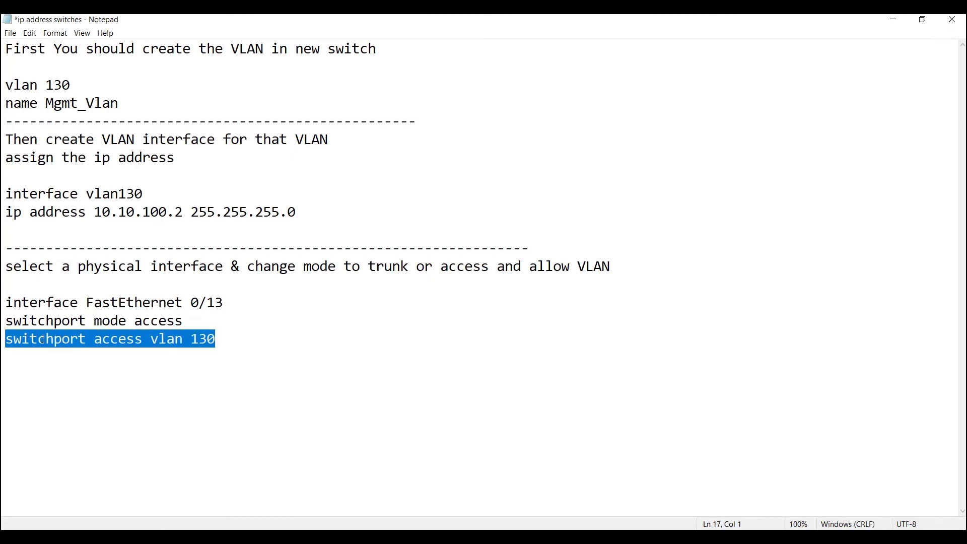
left_click(136, 341)
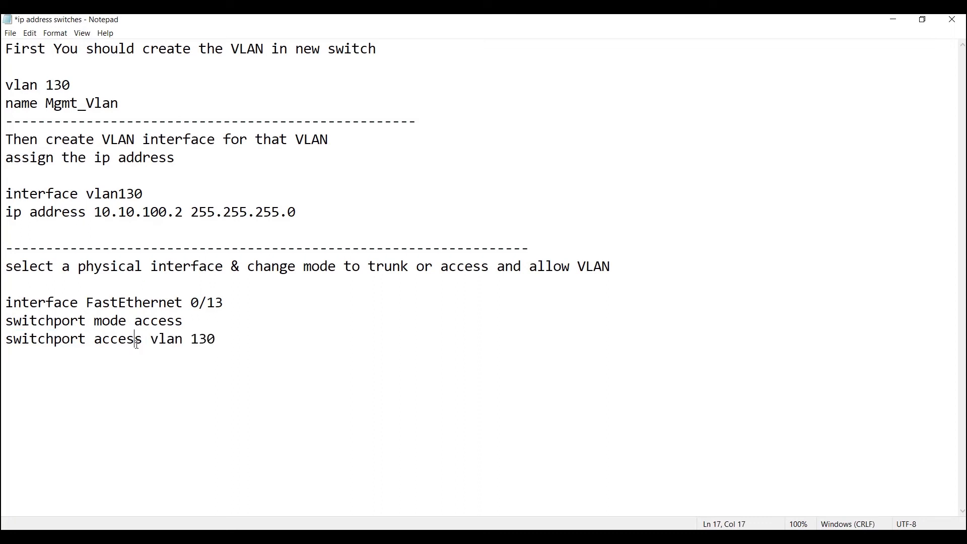
left_click(142, 342)
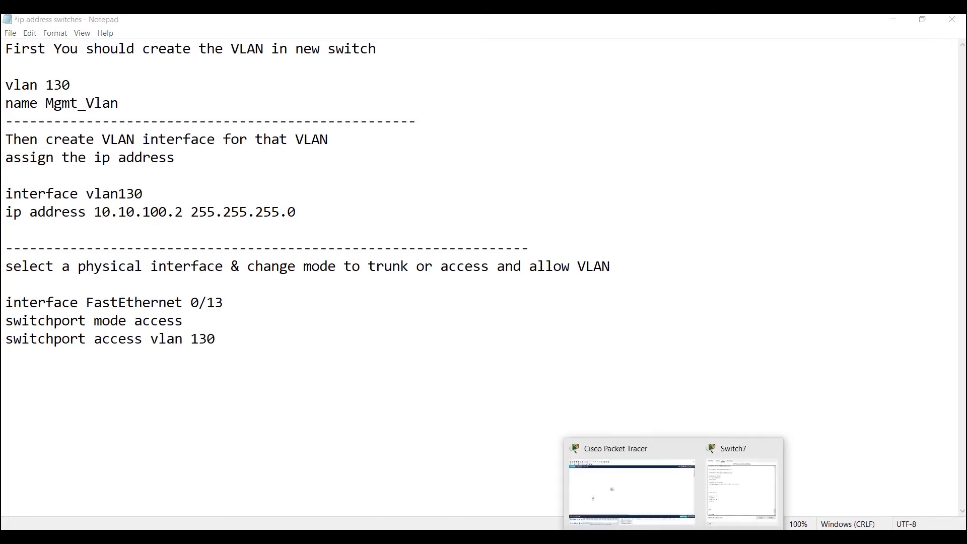
Switch to the Cisco Packet Tracer workspace and set PC5's FastEthernet0 IPv4 address to 10.10.100.3
left_click(624, 483)
left_click(188, 329)
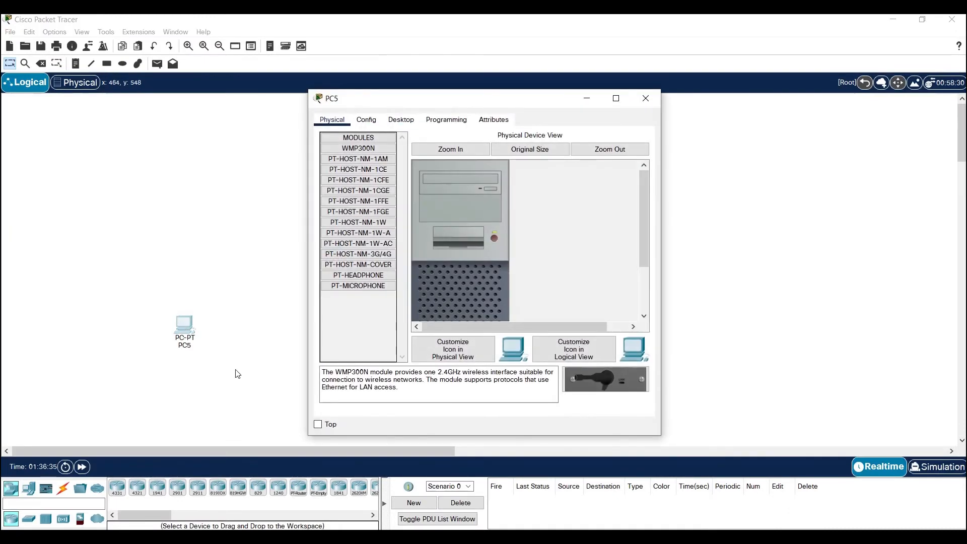
left_click(402, 121)
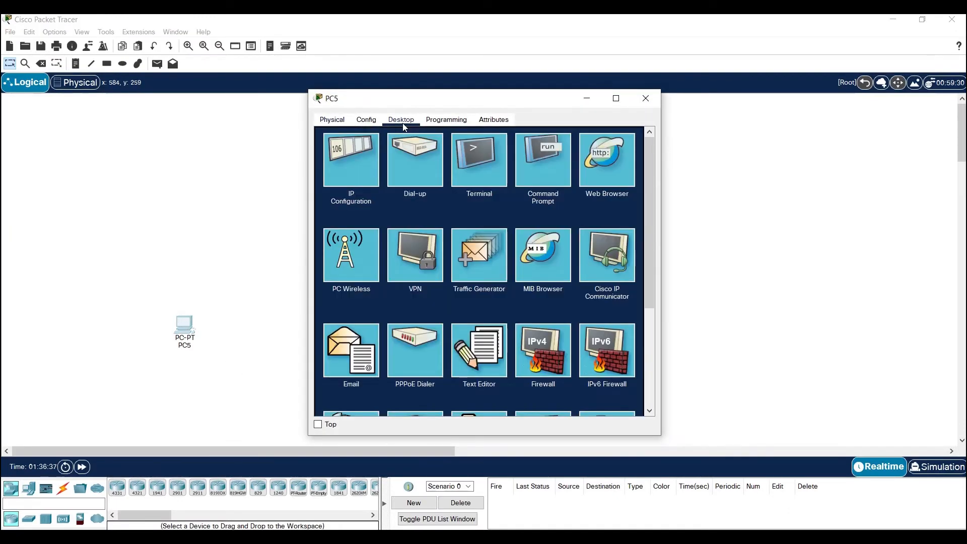
left_click(367, 121)
left_click(356, 182)
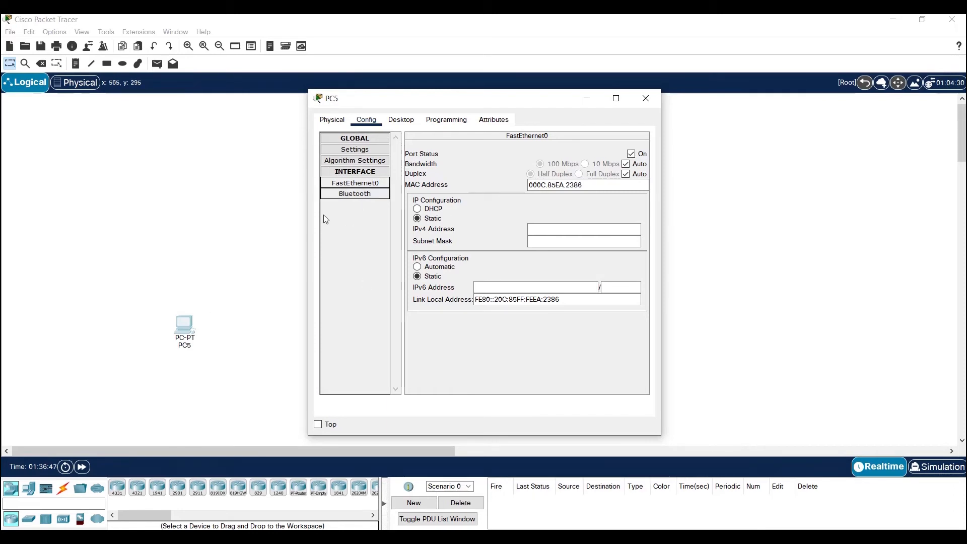
left_click(558, 232)
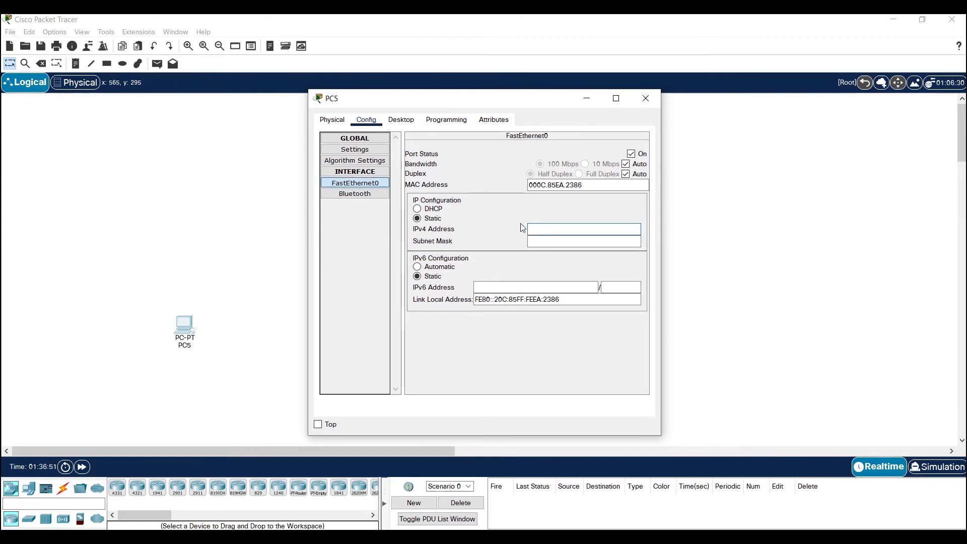
type("10.10.100.3")
Set PC5's FastEthernet0 subnet mask to 255.255.255.0, recheck the interface settings, and close the PC5 window
left_click(554, 242)
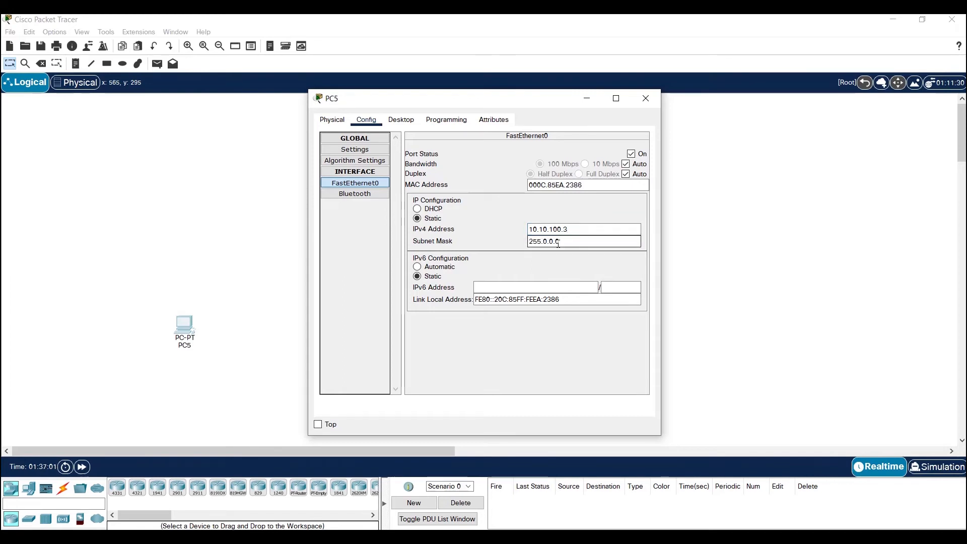
key("BackSpace")
key("BackSpace")
key("BackSpace")
key("BackSpace")
key("BackSpace")
type("255.255.")
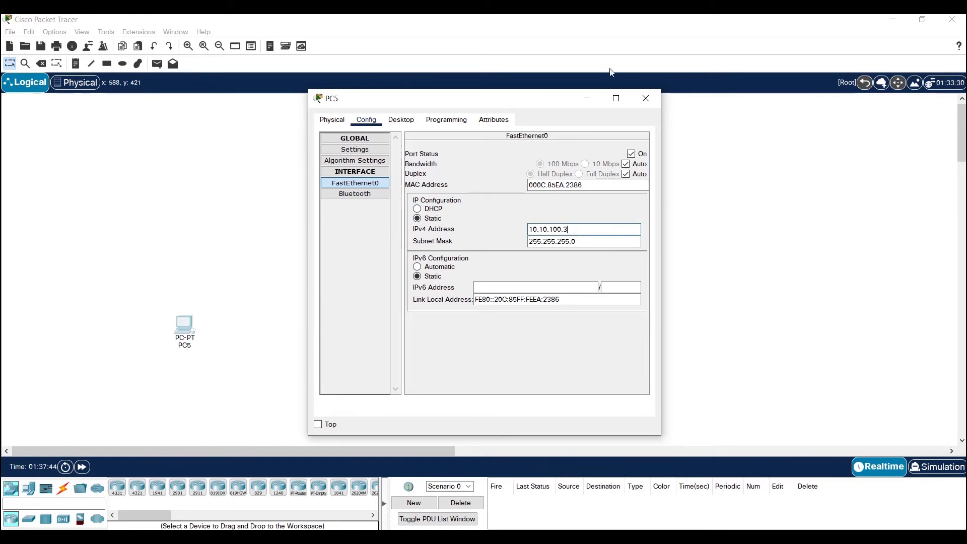
left_click(360, 194)
left_click(355, 183)
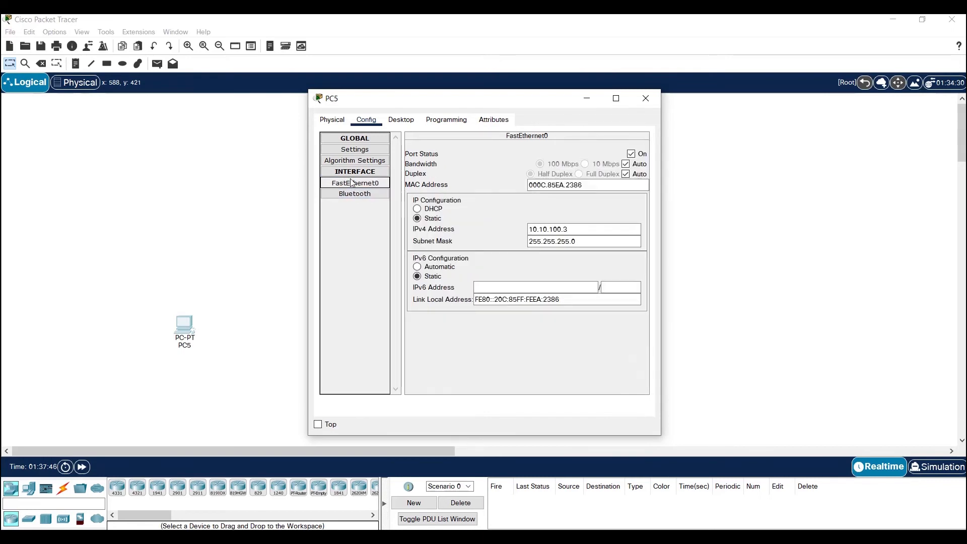
left_click(646, 98)
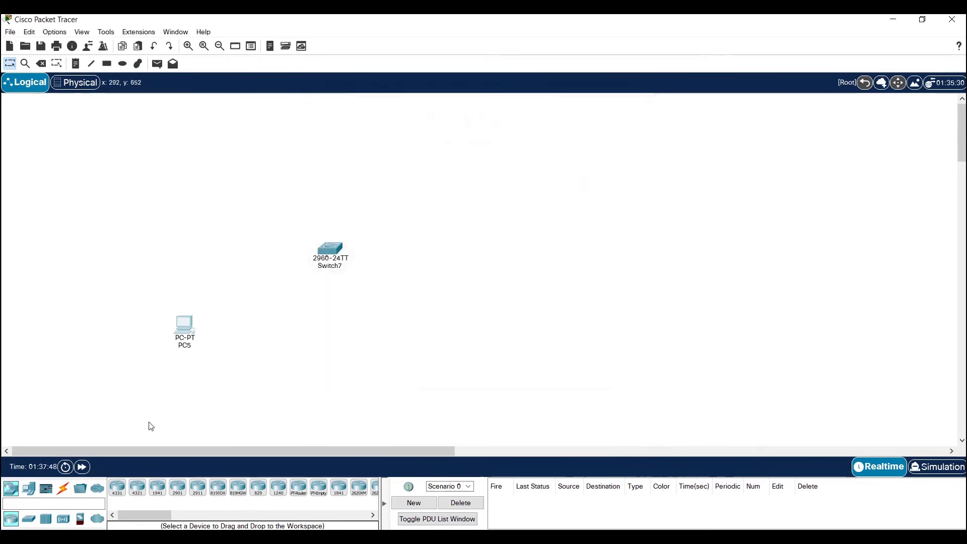
Connect PC5's FastEthernet0 to Switch7's FastEthernet0/13 with a Copper Straight-Through cable
left_click(64, 491)
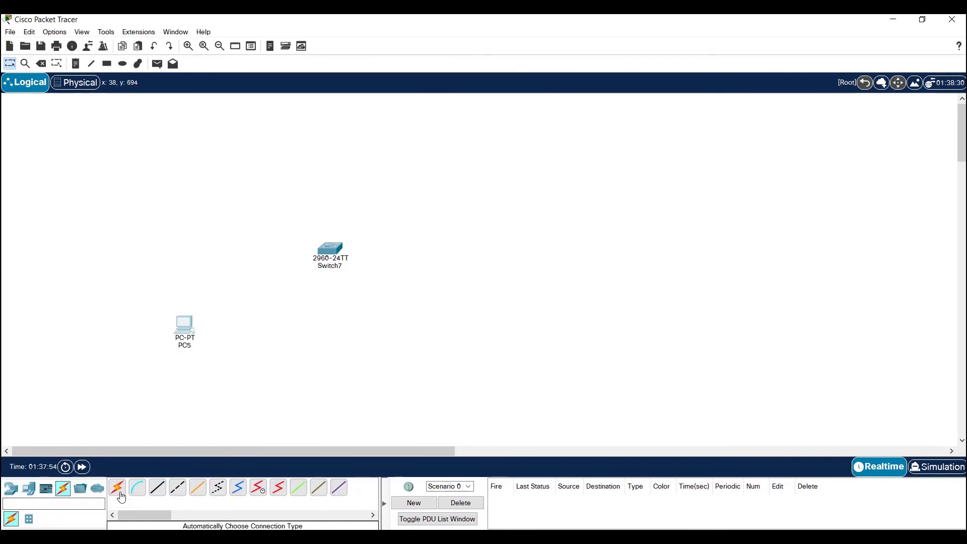
left_click(163, 494)
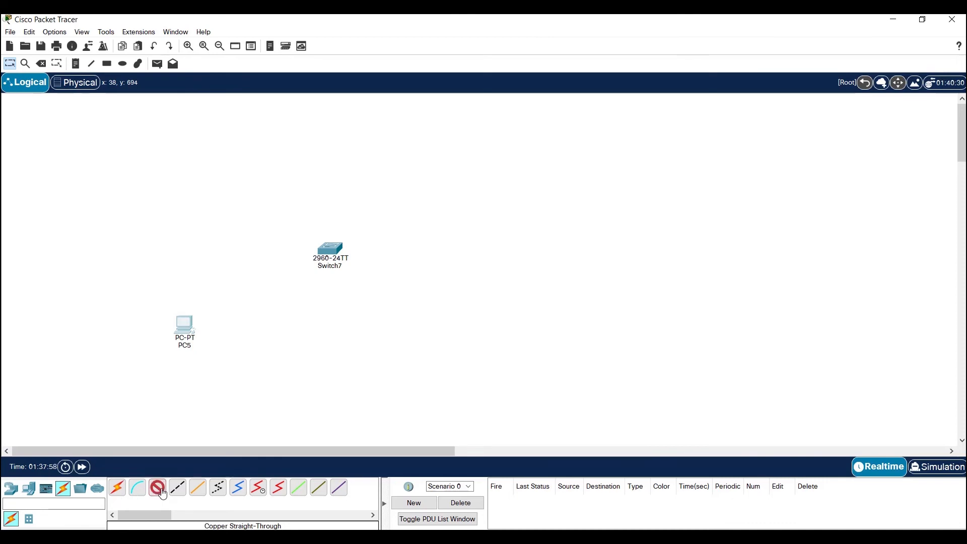
left_click(183, 329)
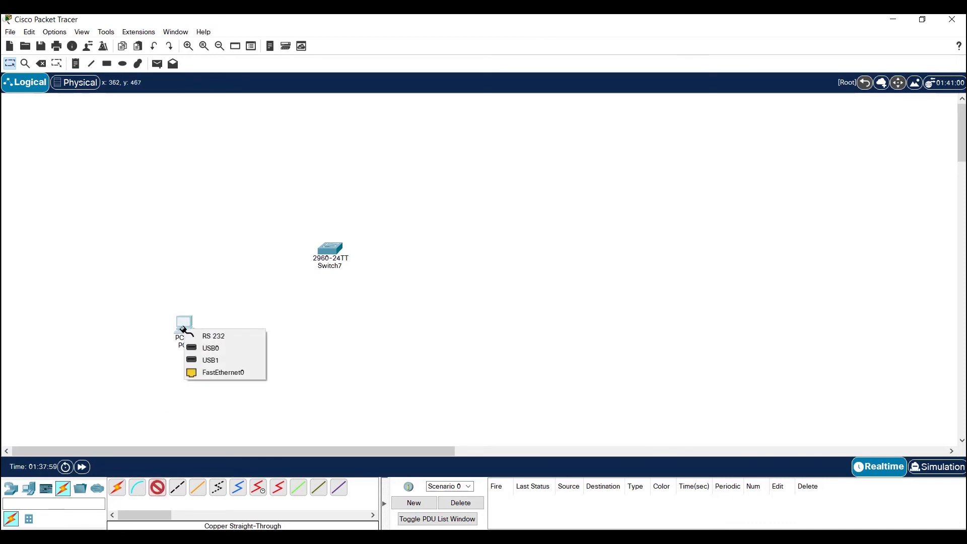
left_click(208, 373)
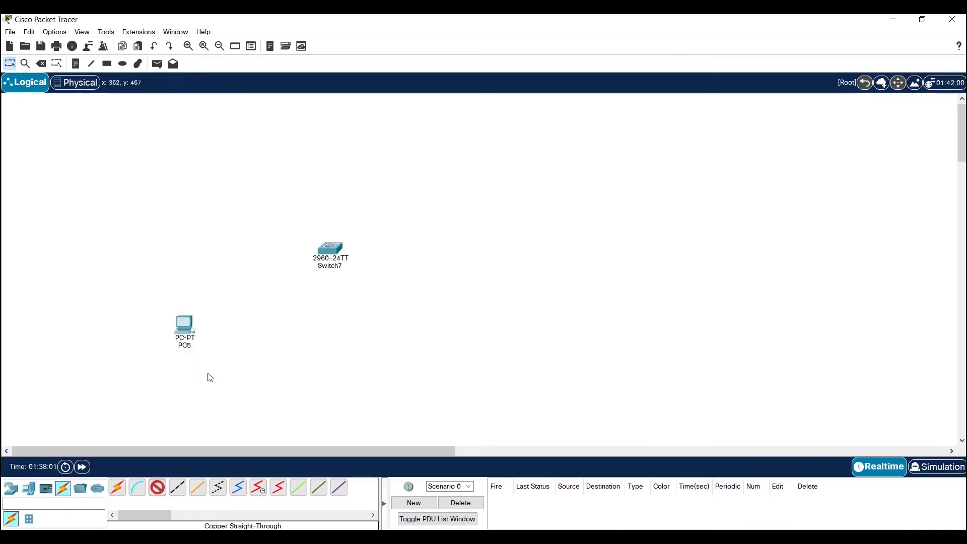
left_click(324, 250)
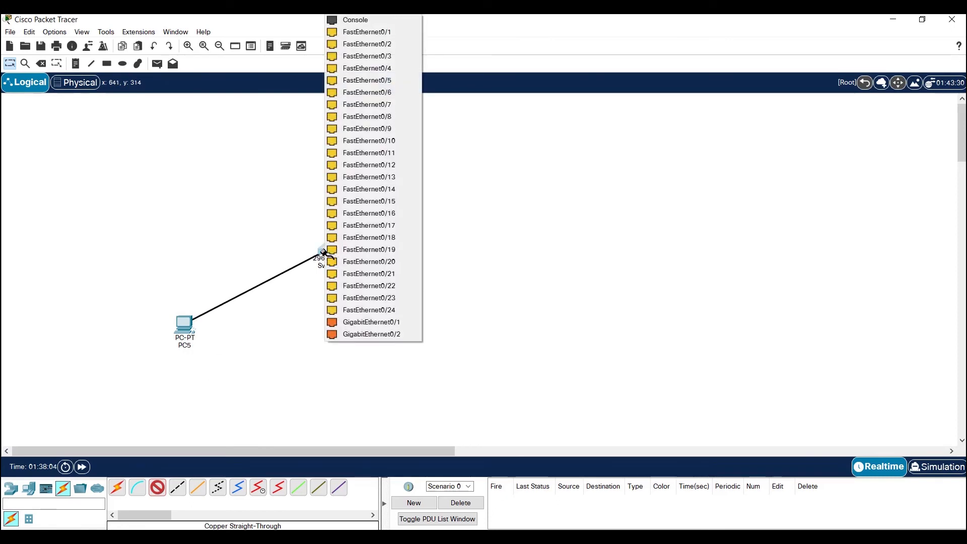
left_click(356, 180)
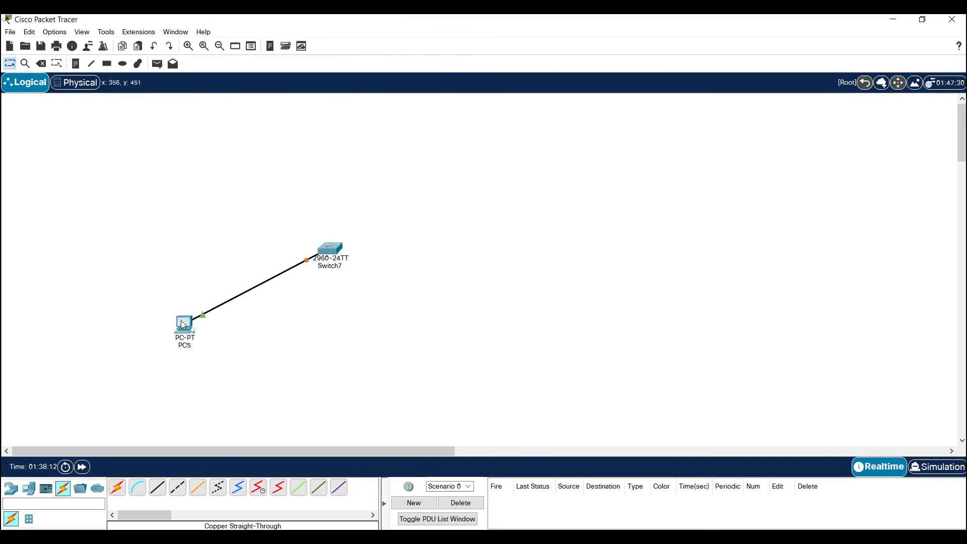
Check the link between PC5 and Switch7 and open the Command Prompt on PC5
mouse_move(183, 324)
mouse_move(330, 254)
left_click(187, 331)
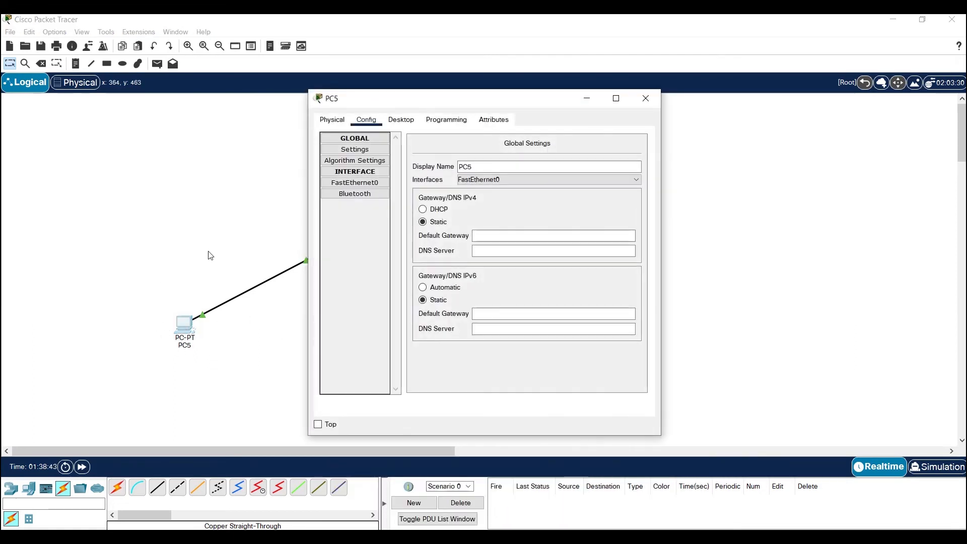
left_click(402, 123)
left_click(551, 168)
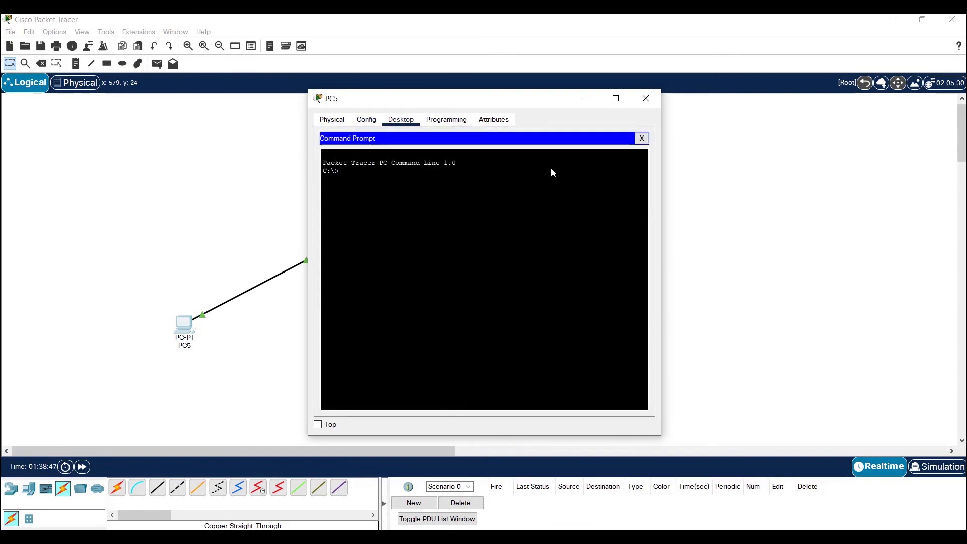
Run ipconfig on PC5 to check its IPv4 address and subnet mask
type("ipc")
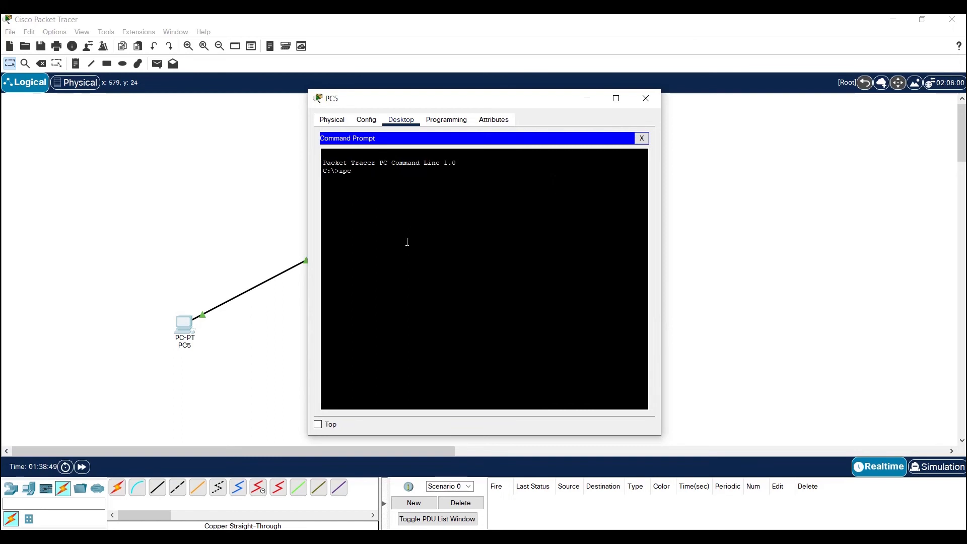
type("onfig")
key("Return")
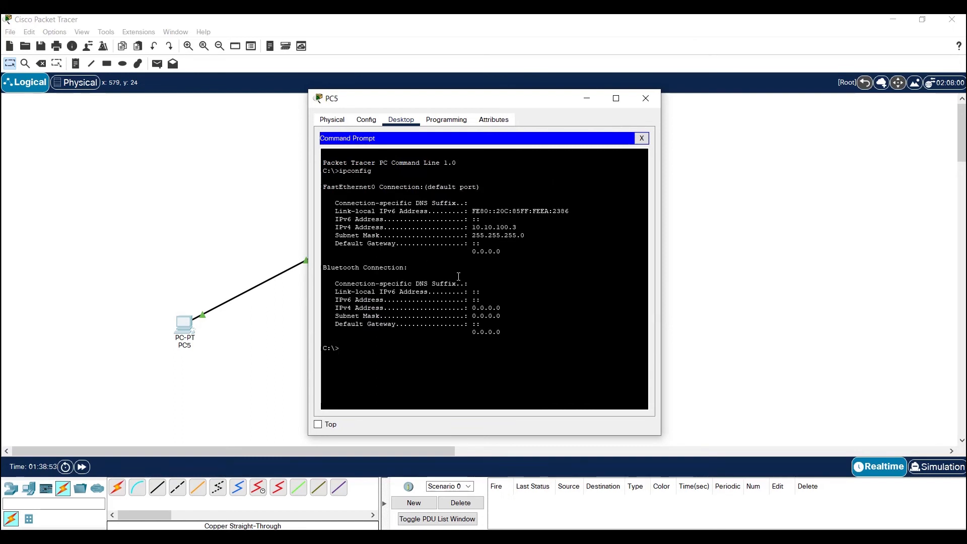
Ping PC5's own address, 10.10.100.3, from its Command Prompt
type("ping 10.1")
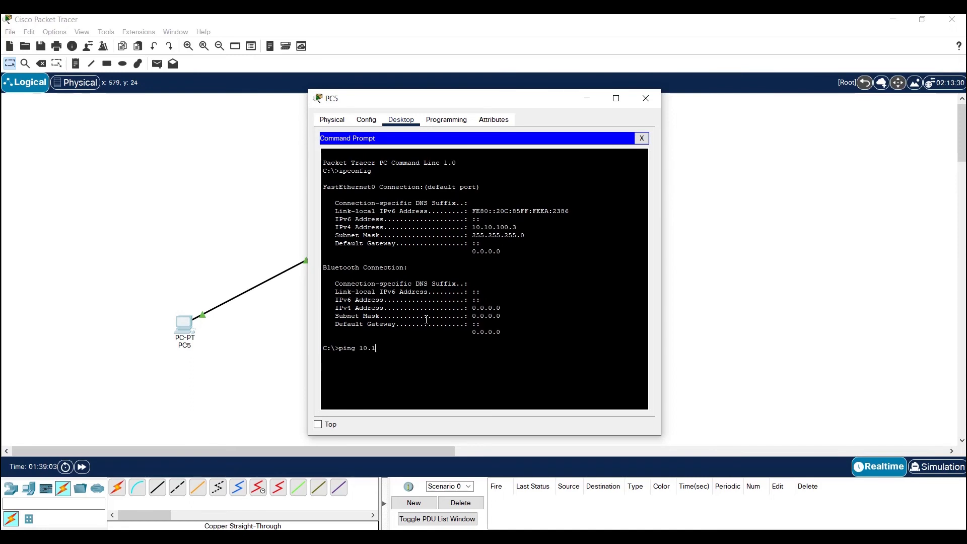
type("0.100.3")
key("Return")
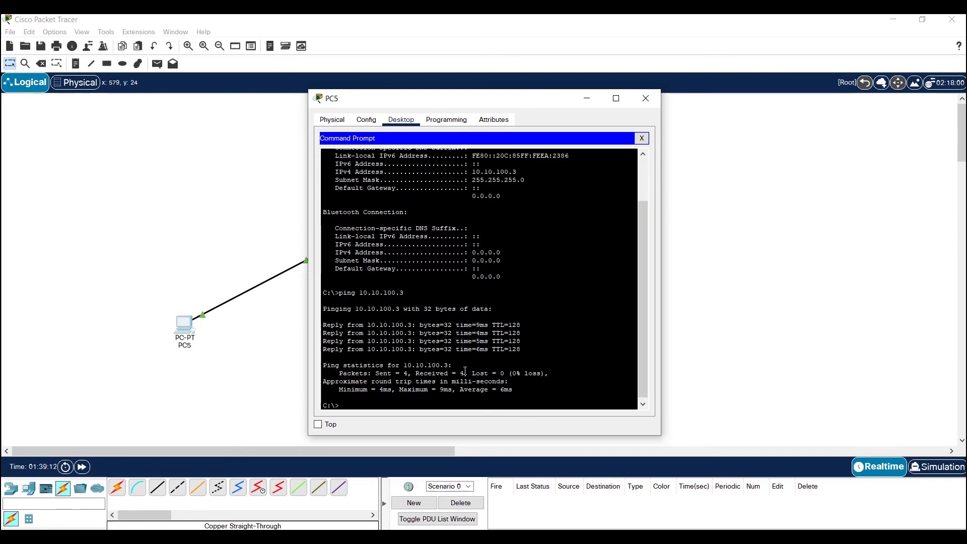
Ping the switch's management address, 10.10.100.2, from PC5
key("Up")
key("BackSpace")
type("2")
key("Return")
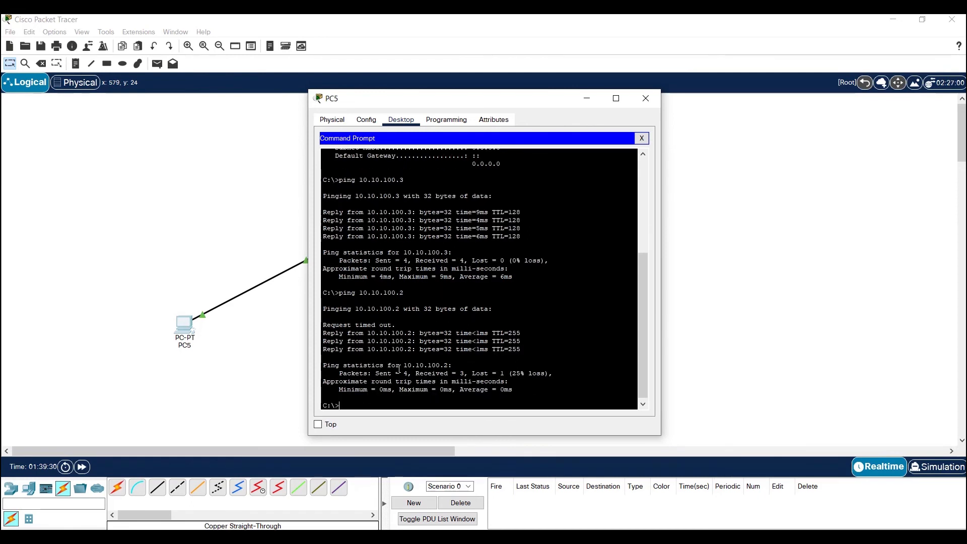
Repeat the ping to 10.10.100.2 twice to recheck connectivity, and close the PC5 window
key("Up")
key("Return")
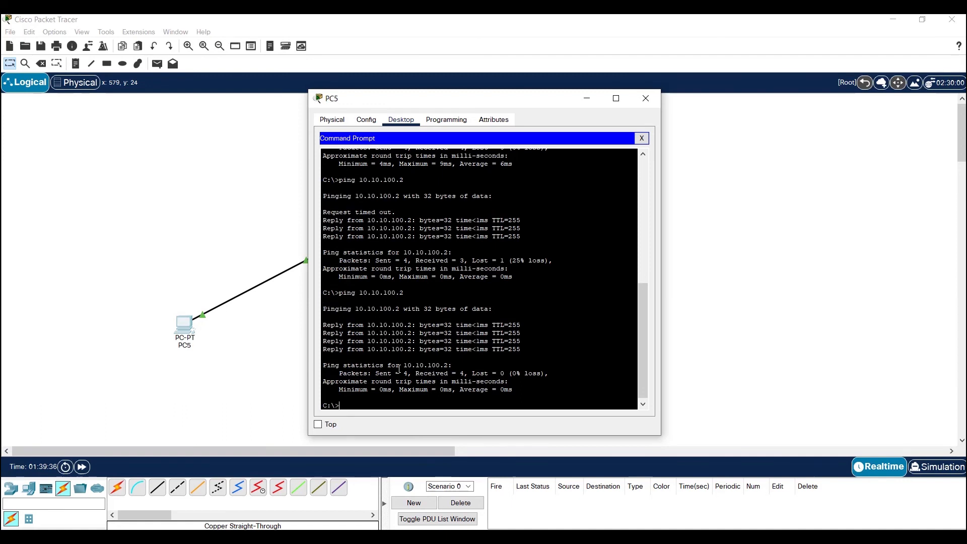
key("Up")
key("Return")
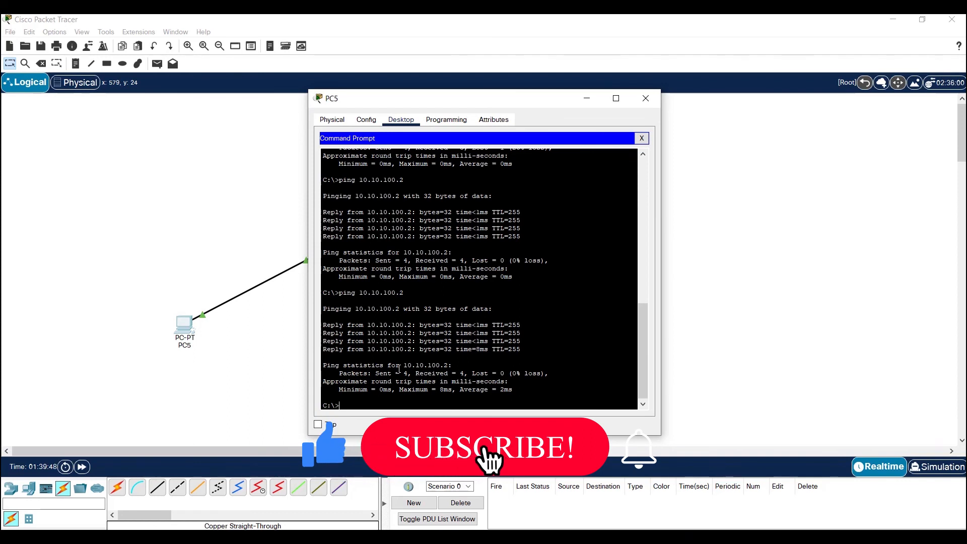
left_click(656, 98)
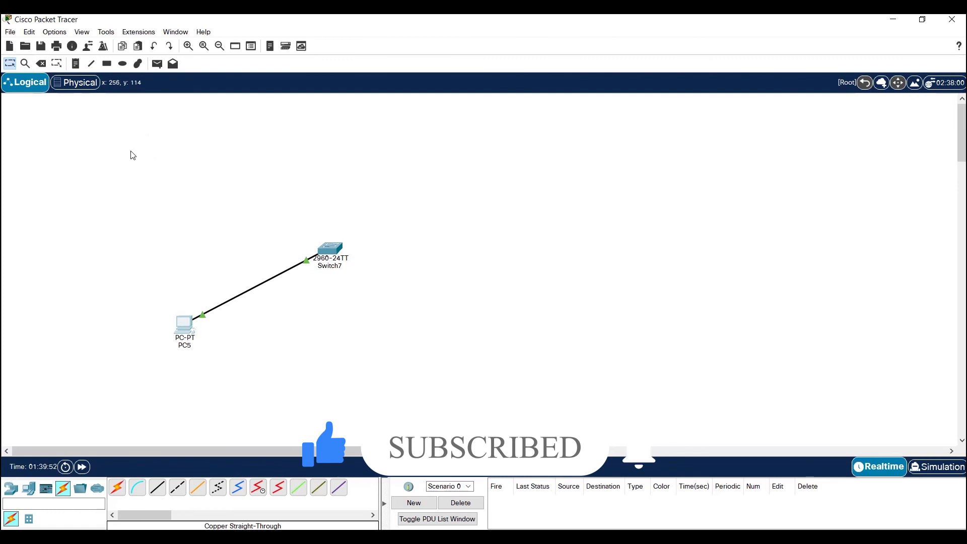